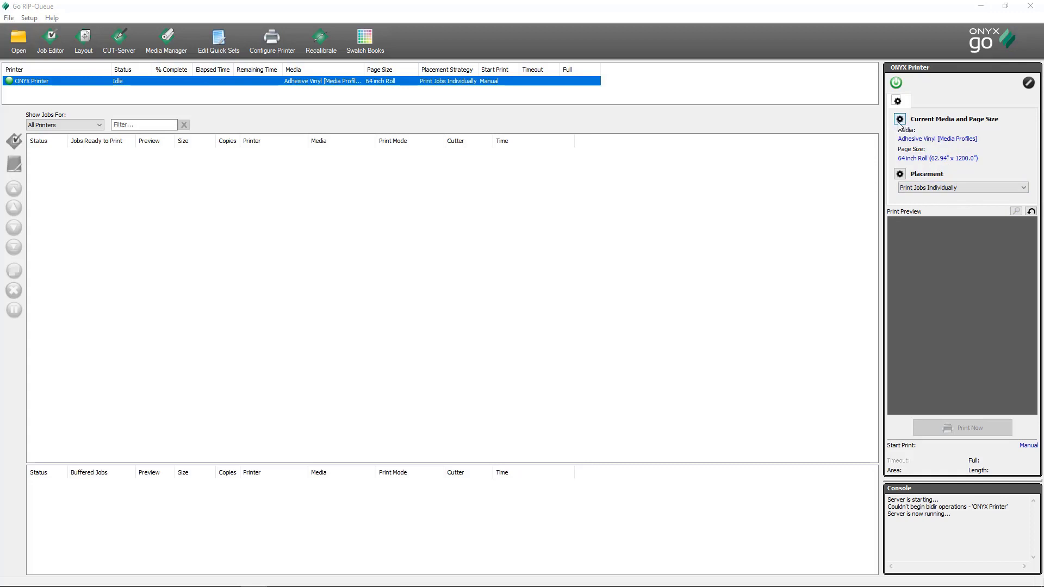
# Step: Review the media and page size choices for the ONYX Printer, keeping Adhesive Vinyl and the 64 inch Roll
pyautogui.click(899, 119)
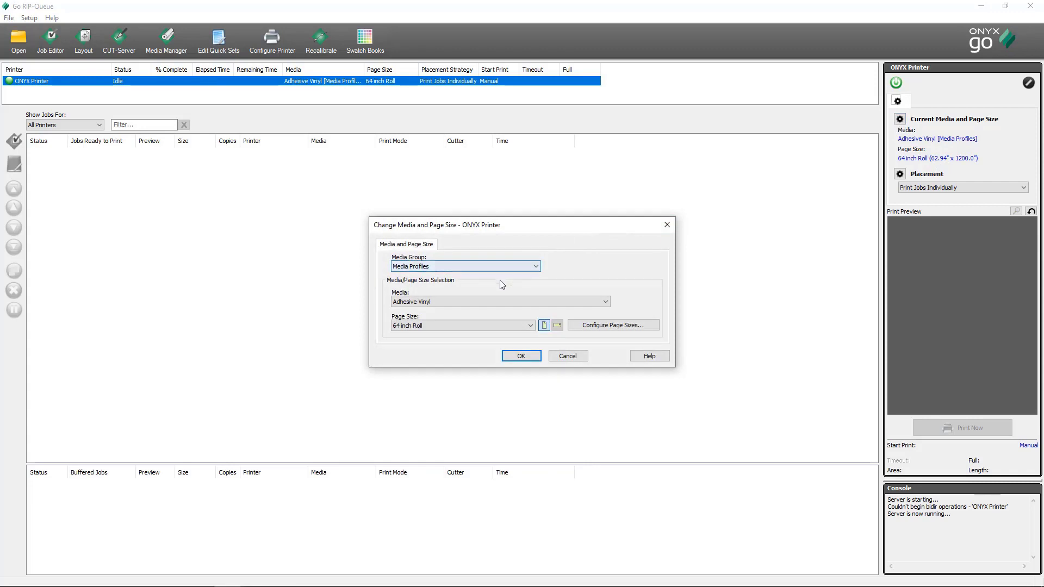
pyautogui.click(492, 302)
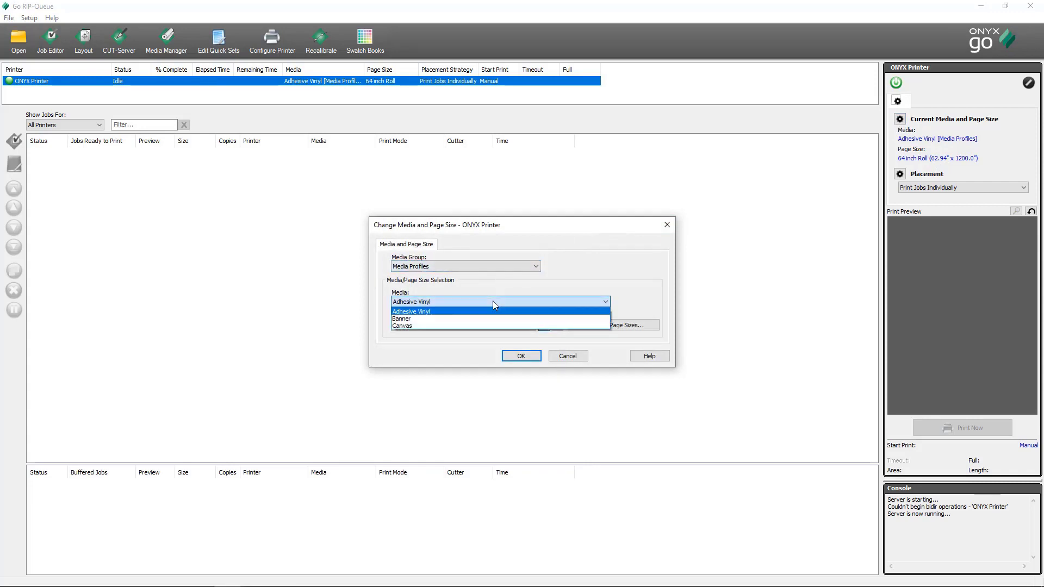
pyautogui.click(492, 301)
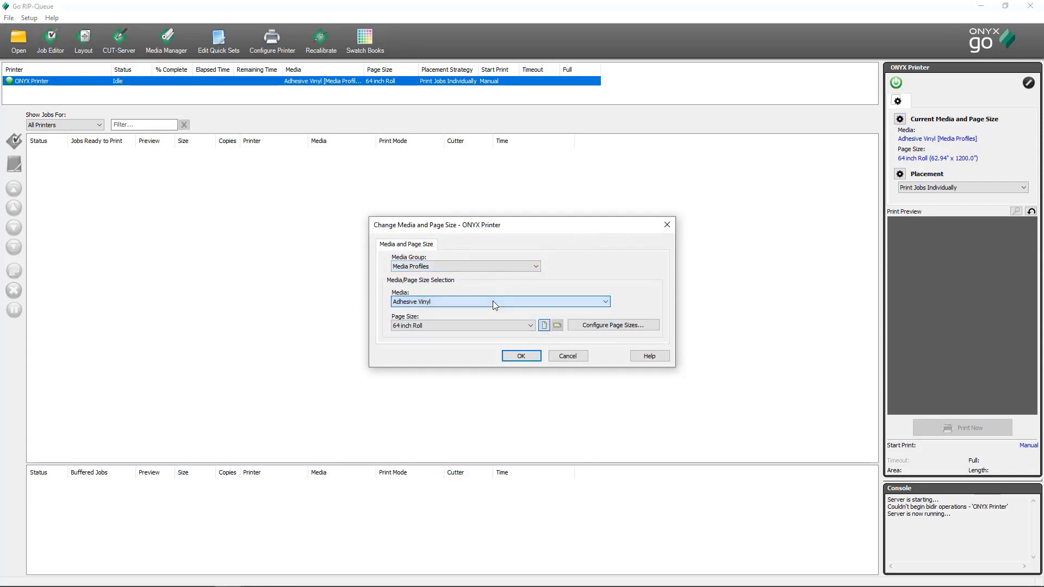
pyautogui.click(478, 326)
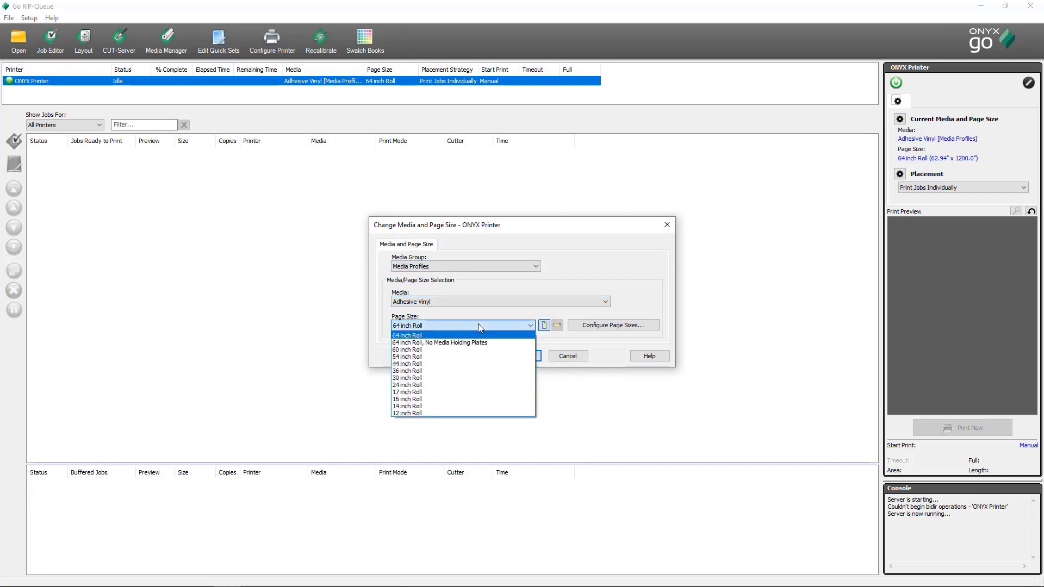
pyautogui.click(477, 324)
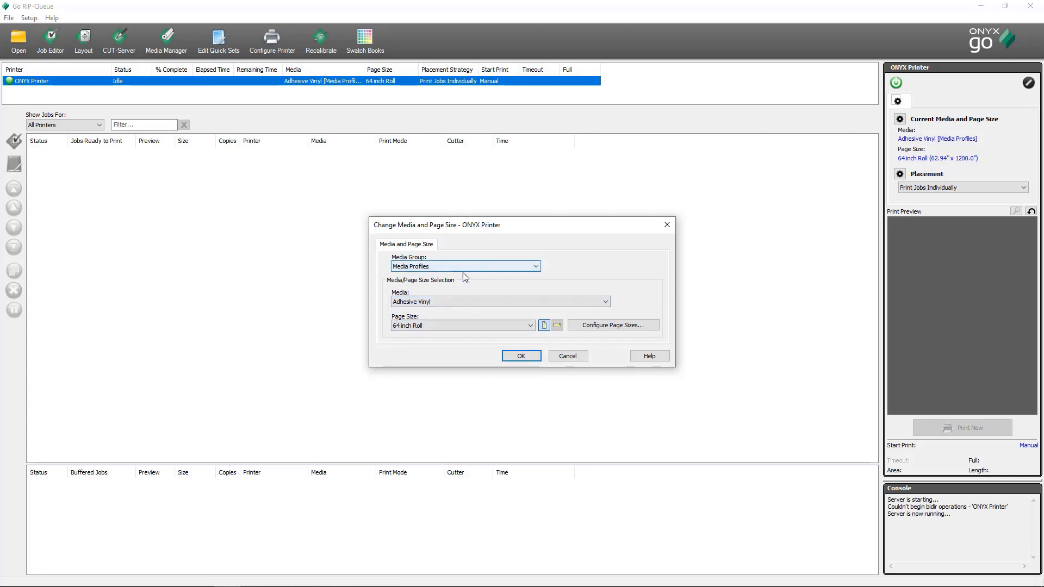
pyautogui.press('Return')
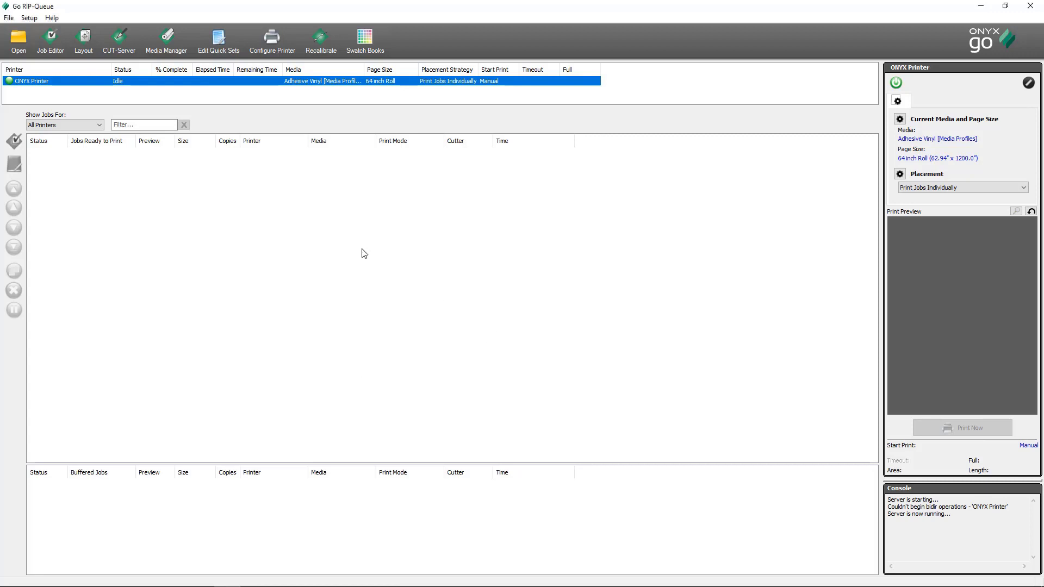
# Step: Open ONYX Quality Evaluation.pdf from the Samples folder with the default quick set and print the job
pyautogui.click(22, 44)
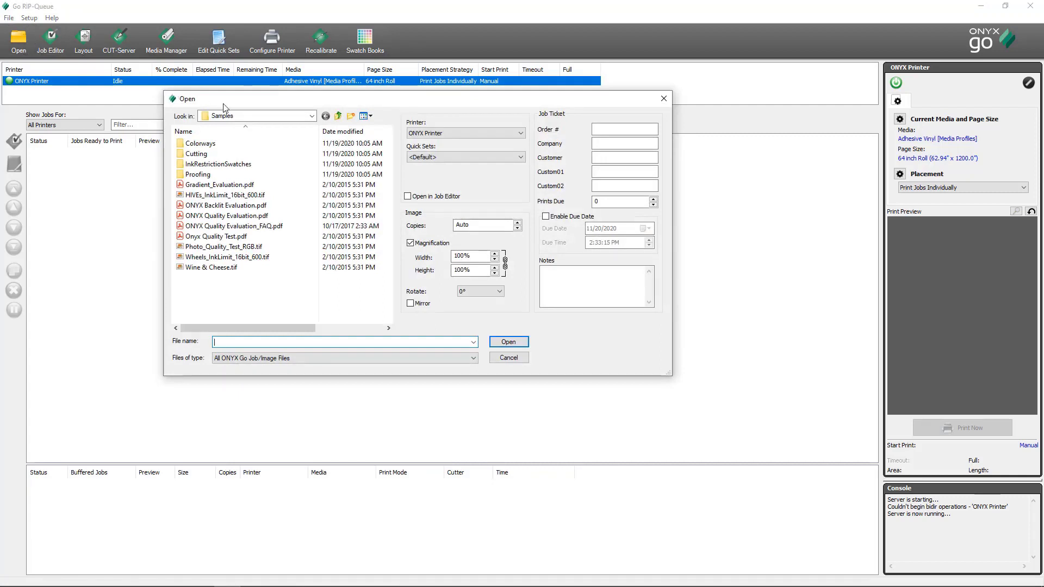
pyautogui.moveTo(264, 104); pyautogui.dragTo(374, 166)
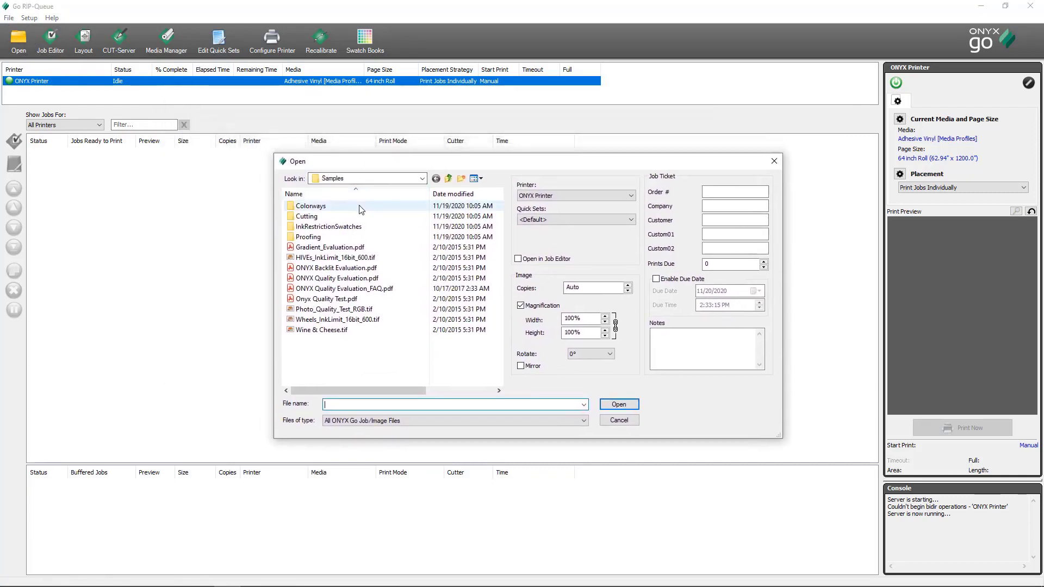
pyautogui.click(353, 278)
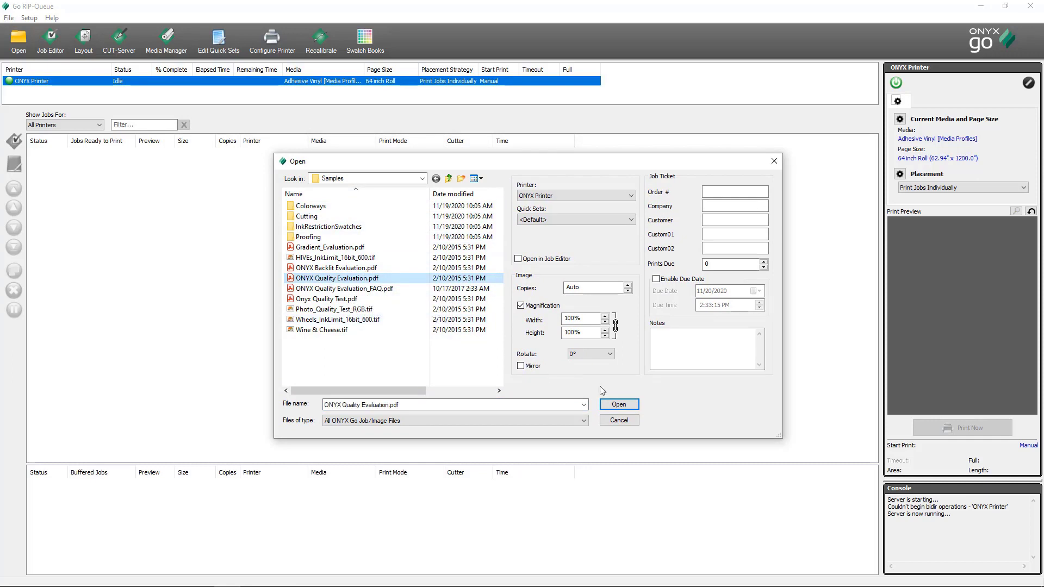
pyautogui.click(619, 405)
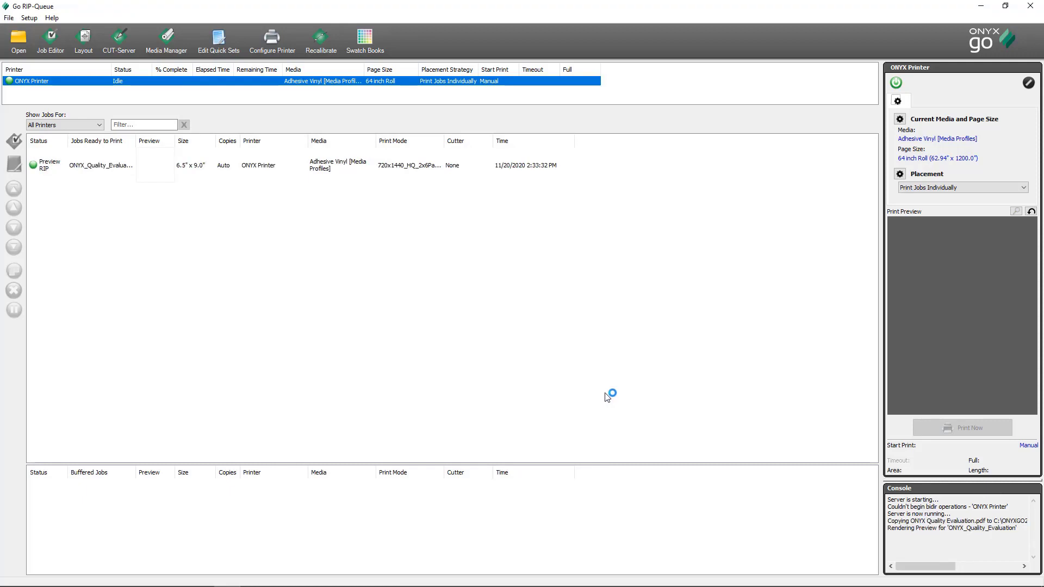
pyautogui.click(358, 169)
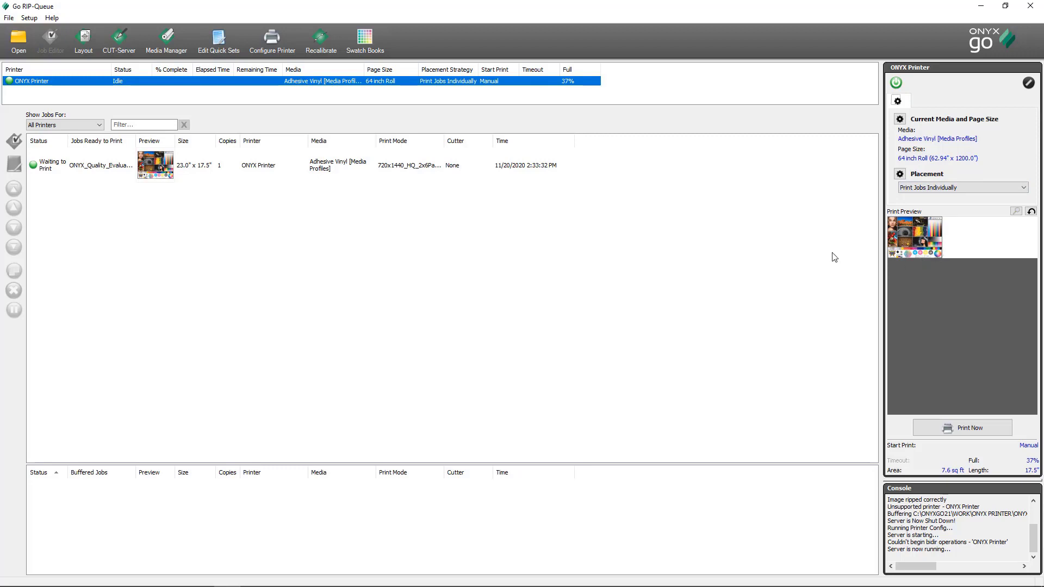
pyautogui.click(977, 430)
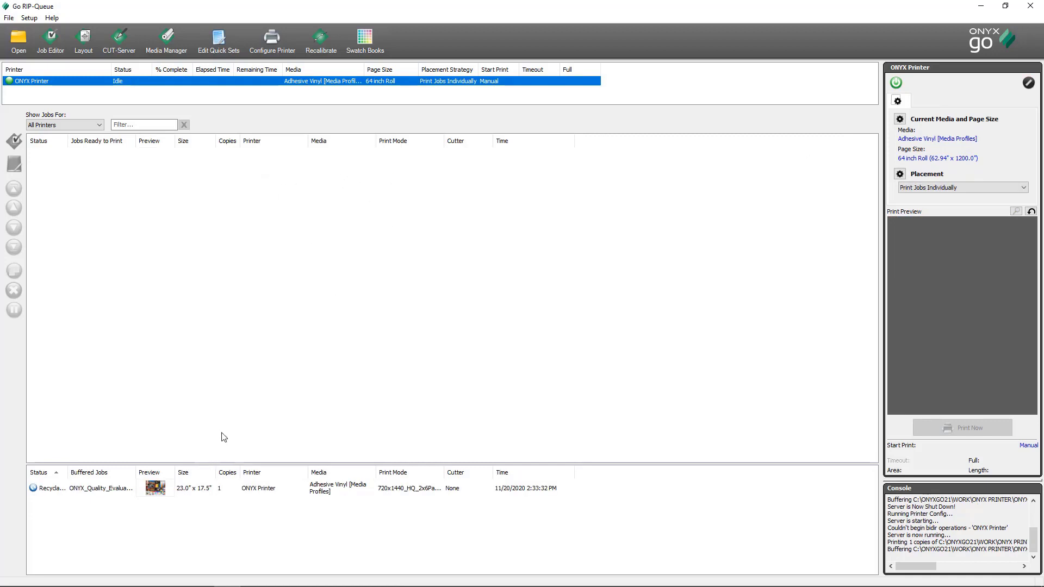
# Step: Return the printed ONYX_Quality_Evaluation job from the buffered jobs to the ready-to-print jobs without re-processing it
pyautogui.click(292, 496)
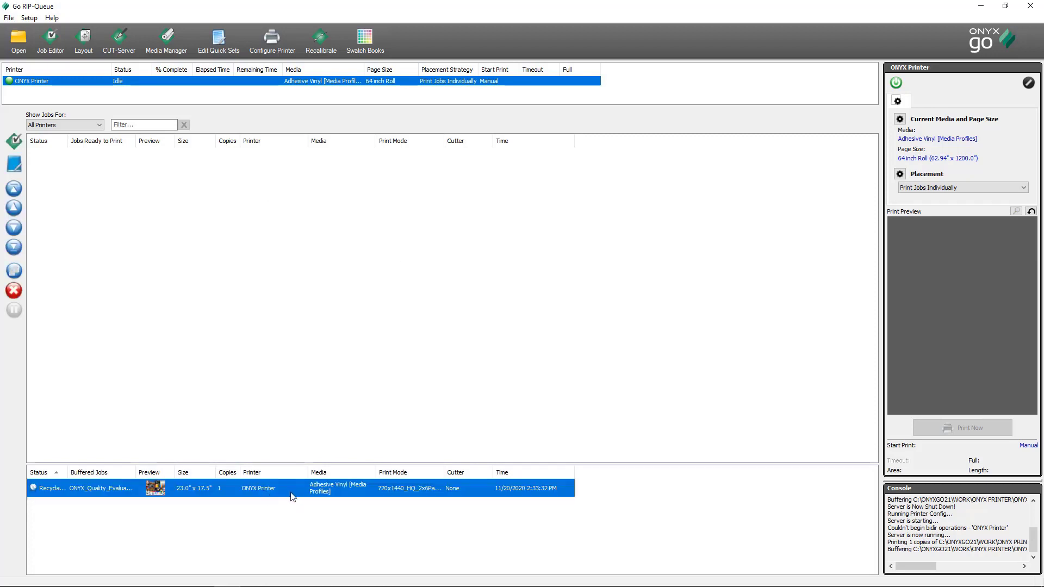
pyautogui.moveTo(292, 496); pyautogui.dragTo(311, 265)
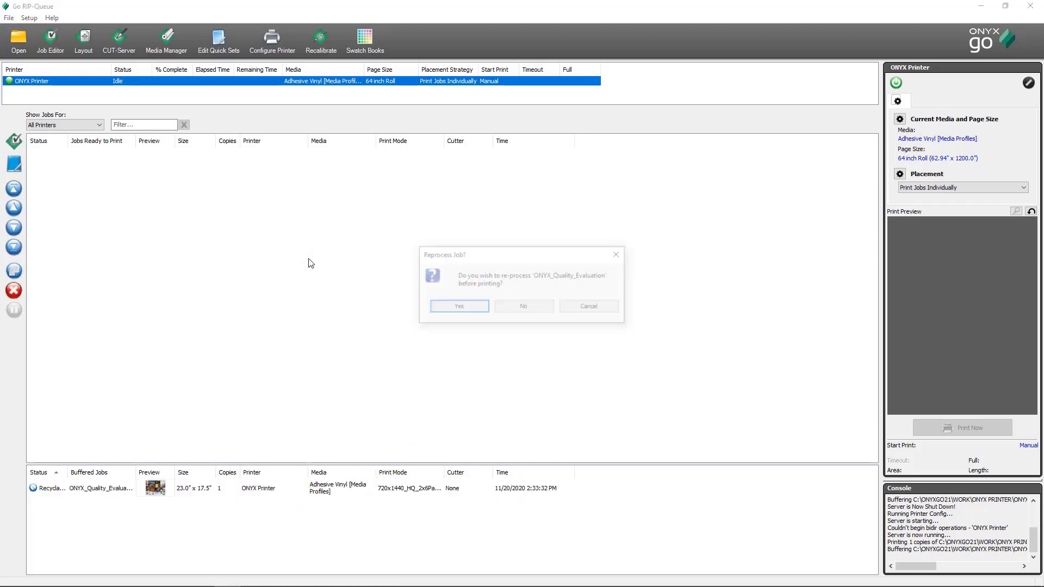
pyautogui.click(507, 309)
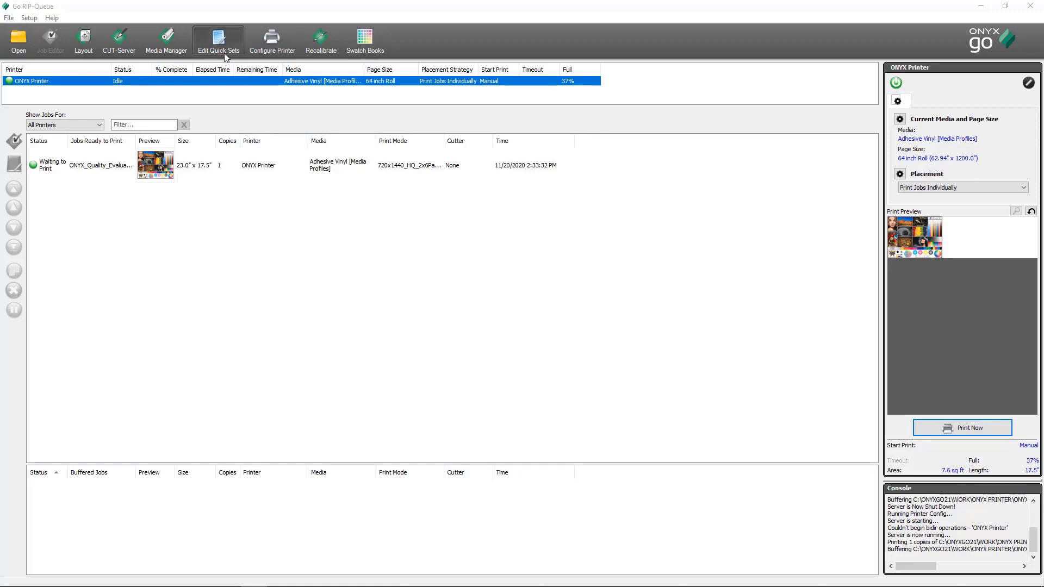
# Step: Start a new quick set in the ONYX Printer's configuration and look over its advanced options without changing them
pyautogui.click(273, 55)
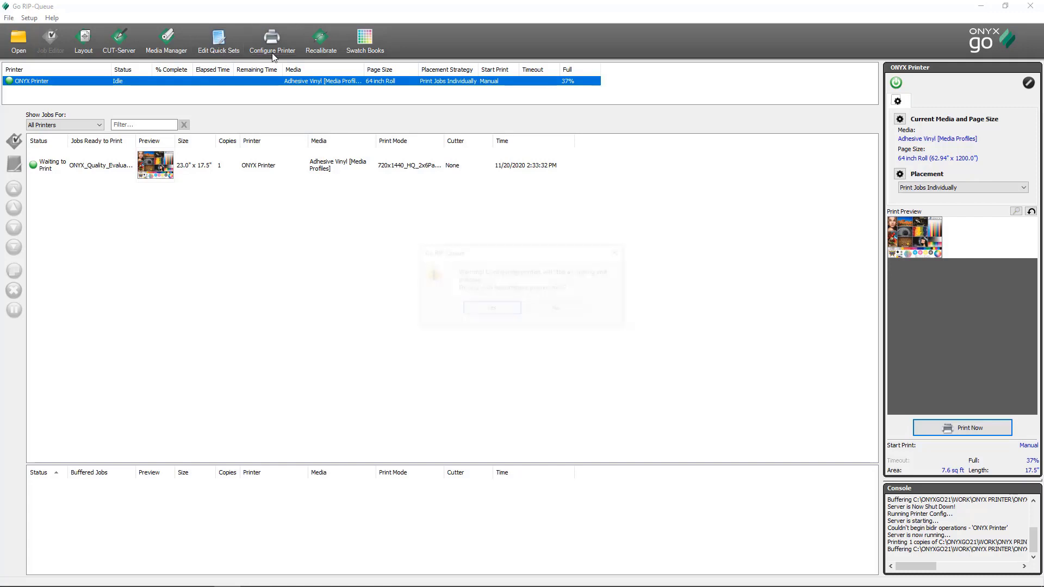
pyautogui.click(480, 311)
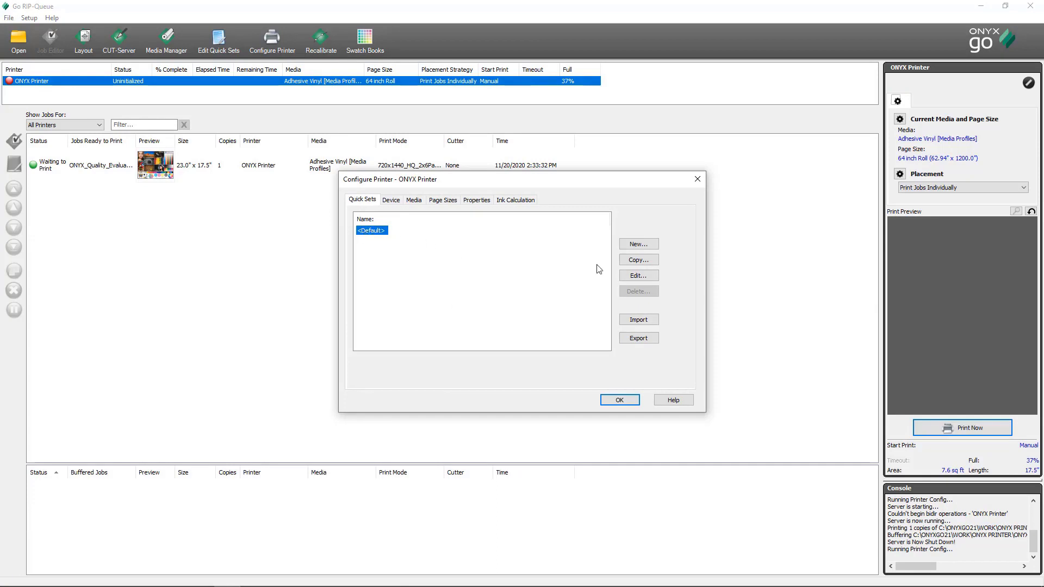
pyautogui.click(637, 246)
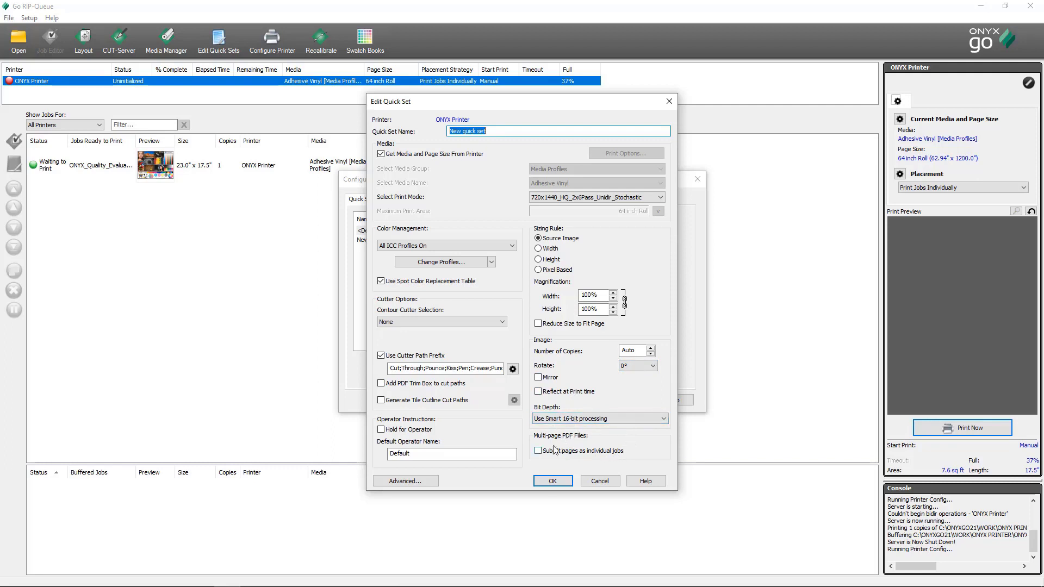
pyautogui.click(425, 482)
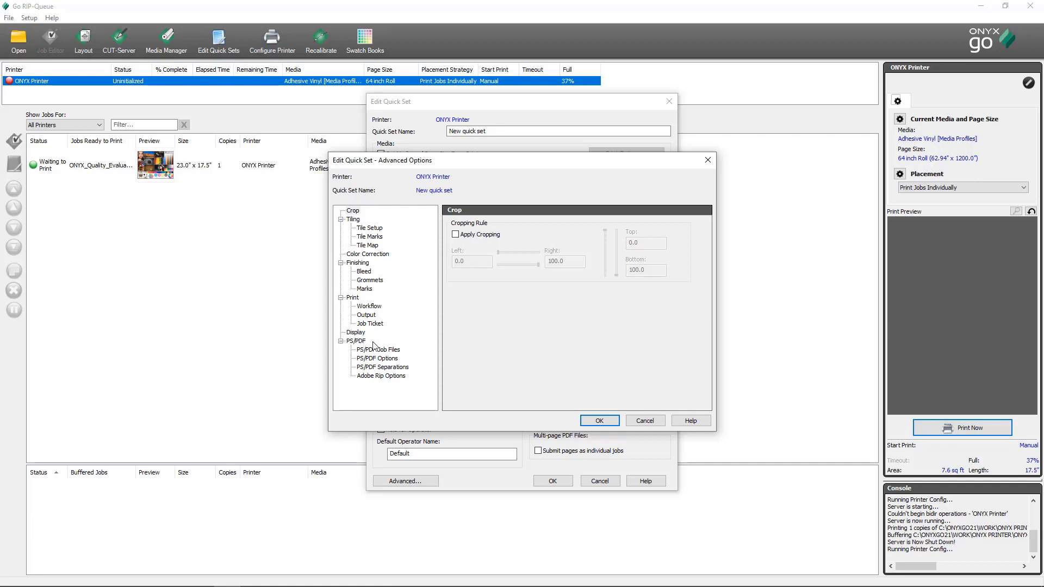
pyautogui.click(642, 420)
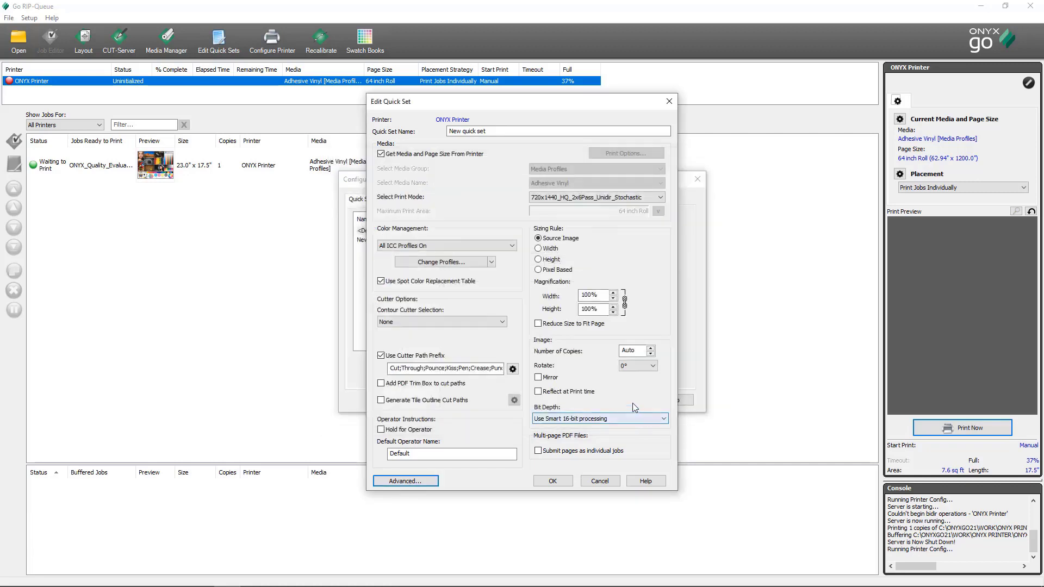
# Step: Set the new quick set's number of copies to 6 and its rotation to 90°
pyautogui.click(640, 350)
pyautogui.doubleClick(640, 350)
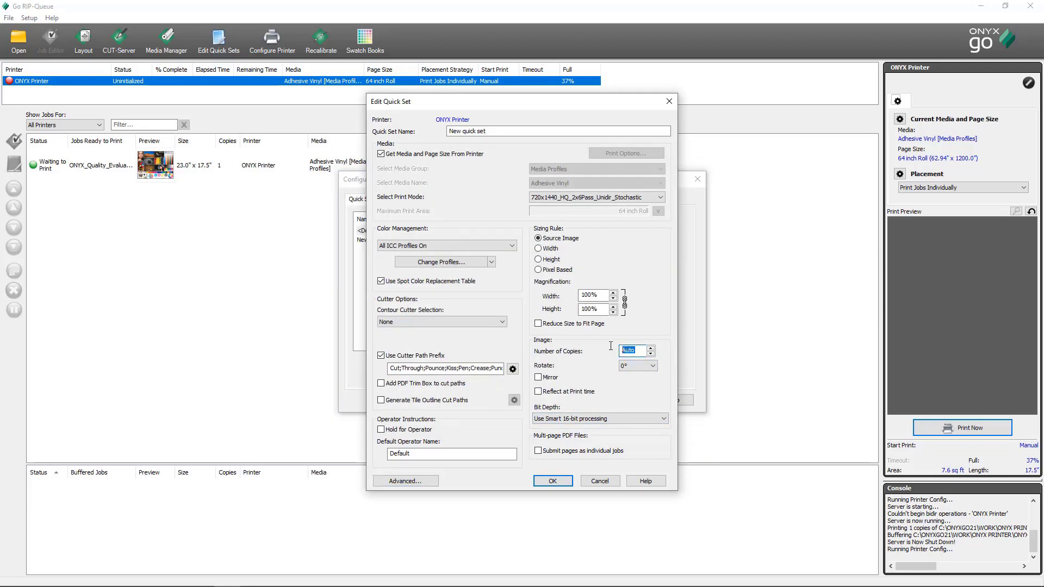
pyautogui.write('6')
pyautogui.click(634, 368)
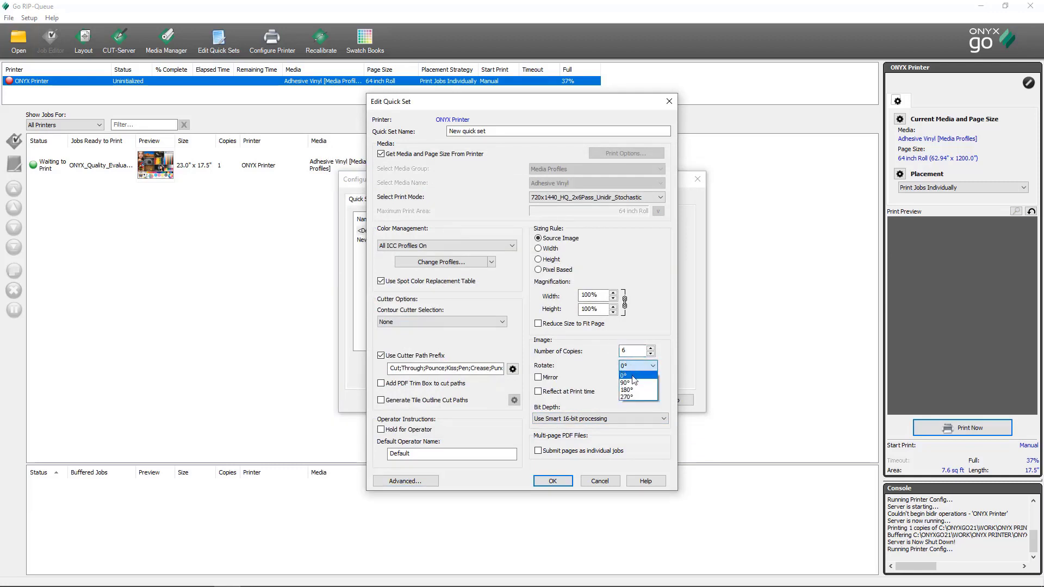
pyautogui.click(633, 384)
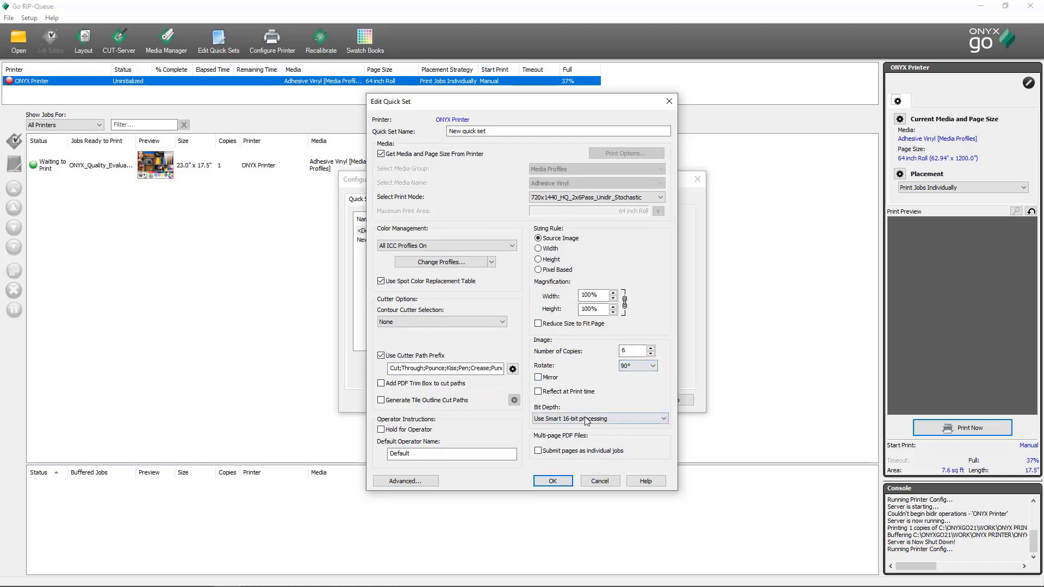
# Step: Name the quick set "6 copies 90 rotation", save it and close the printer configuration
pyautogui.click(505, 131)
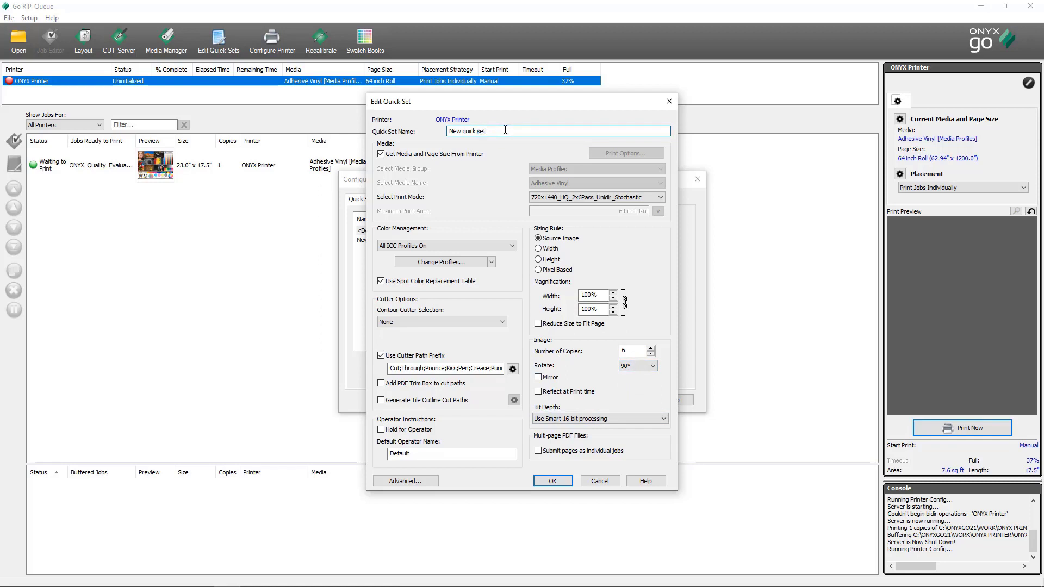
pyautogui.moveTo(494, 130); pyautogui.dragTo(441, 128)
pyautogui.write('6 copies 90 rotation')
pyautogui.click(544, 482)
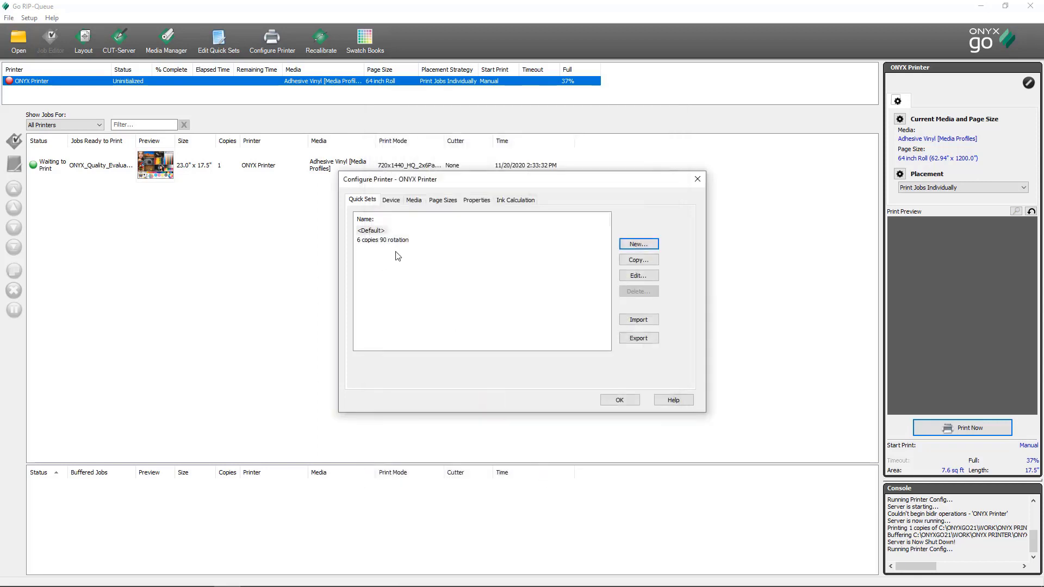
pyautogui.click(619, 407)
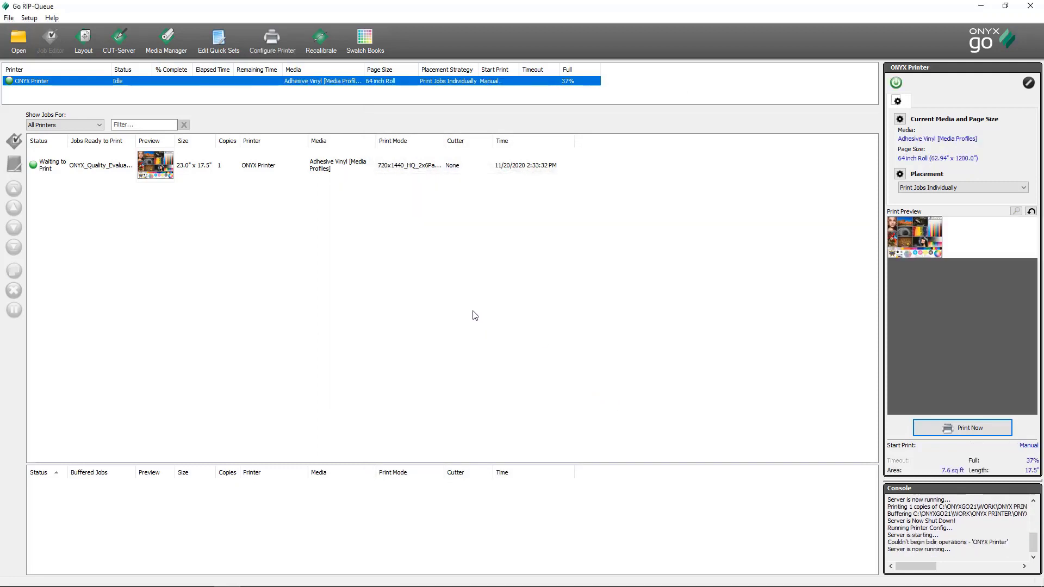
# Step: Open ONYX Quality Evaluation.pdf with the "6 copies 90 rotation" quick set and inspect the resulting job in the queue
pyautogui.click(22, 46)
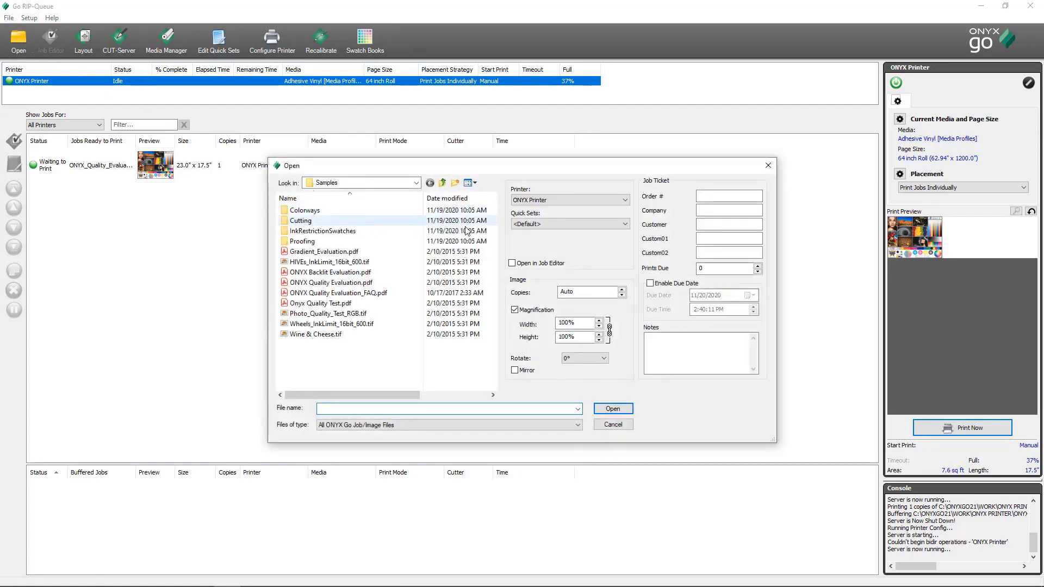
pyautogui.click(553, 229)
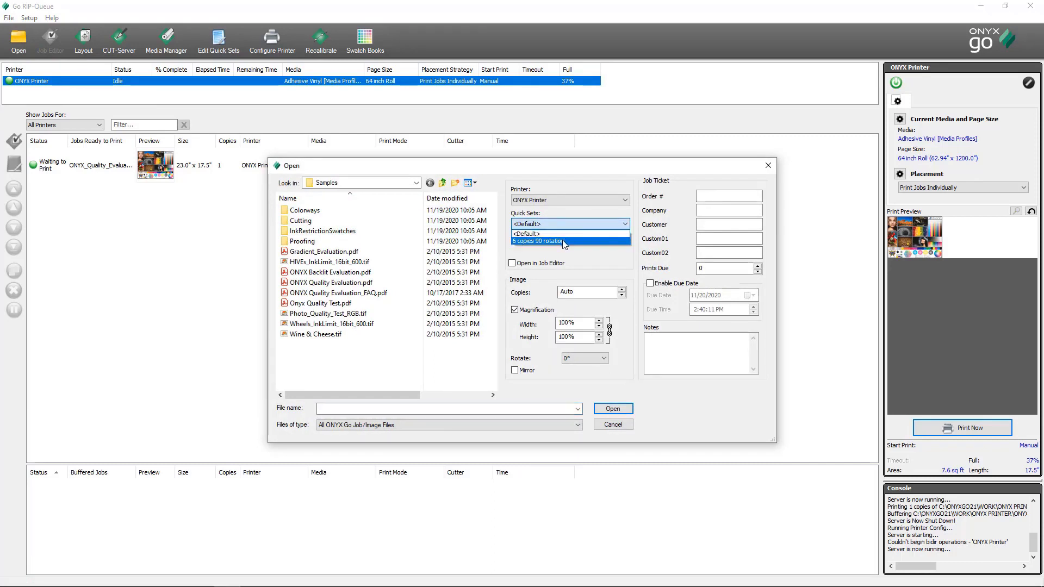
pyautogui.click(564, 241)
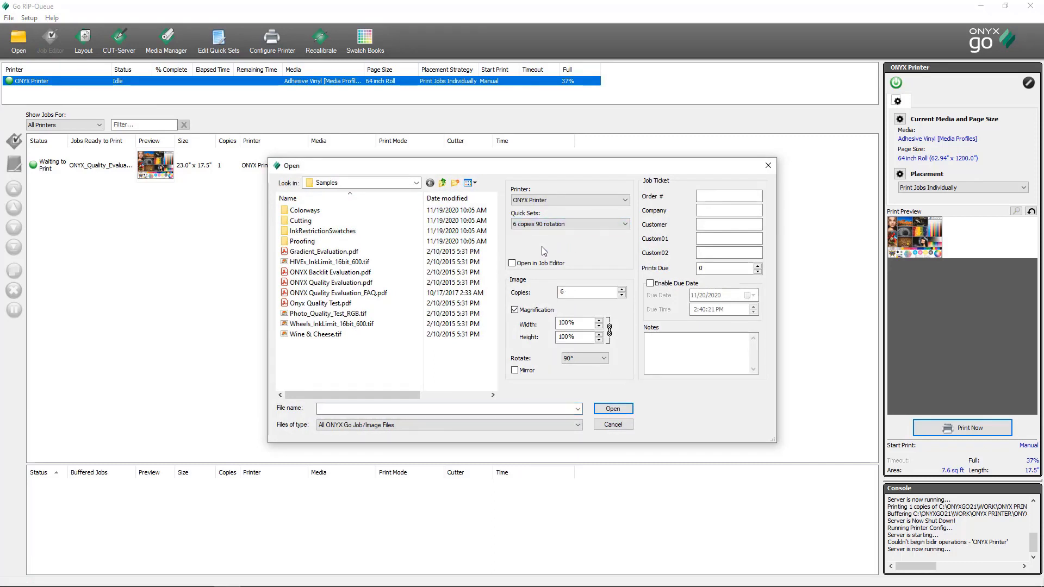
pyautogui.click(345, 283)
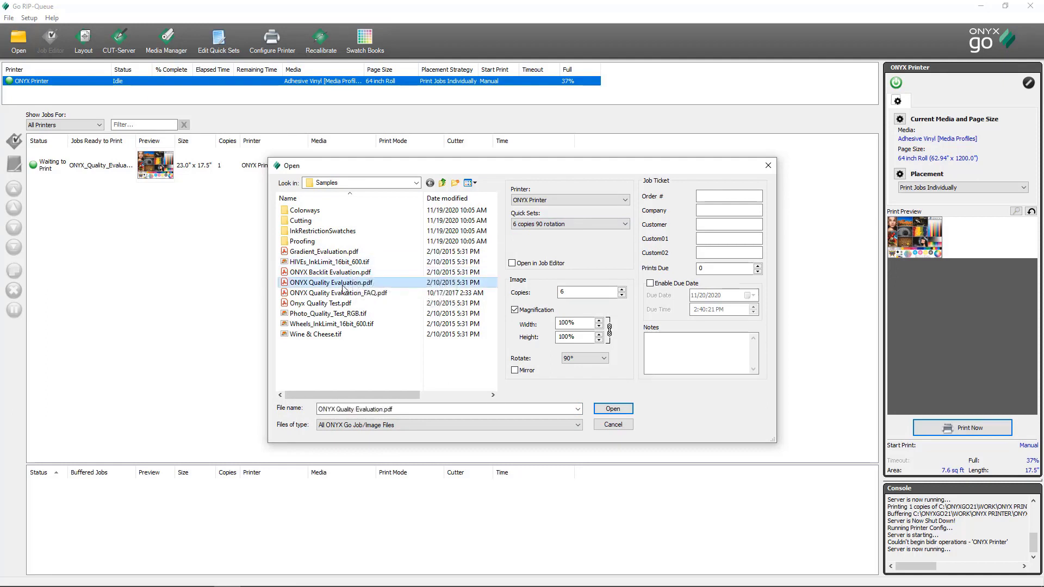
pyautogui.click(607, 410)
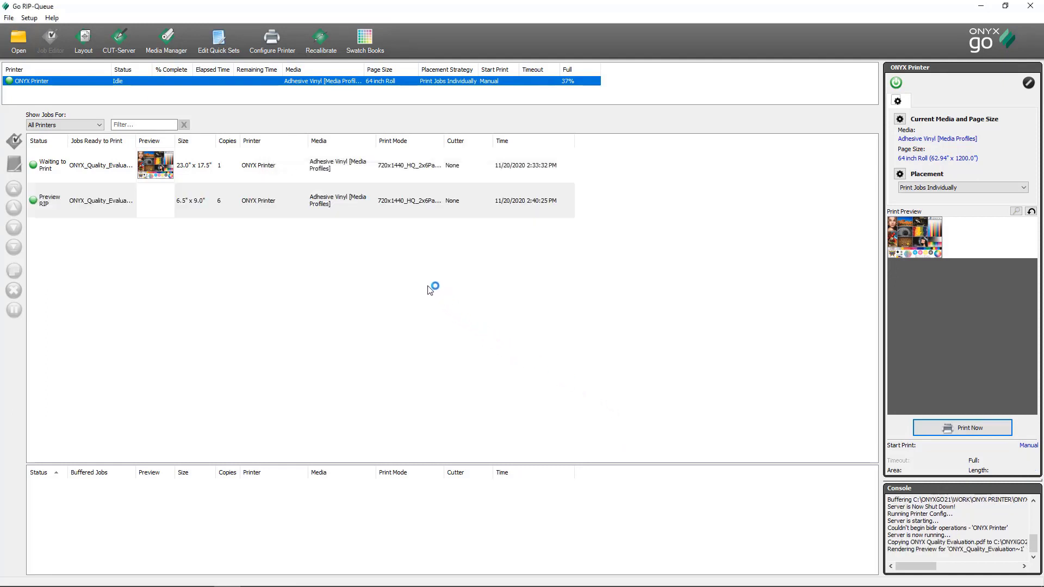
pyautogui.click(213, 211)
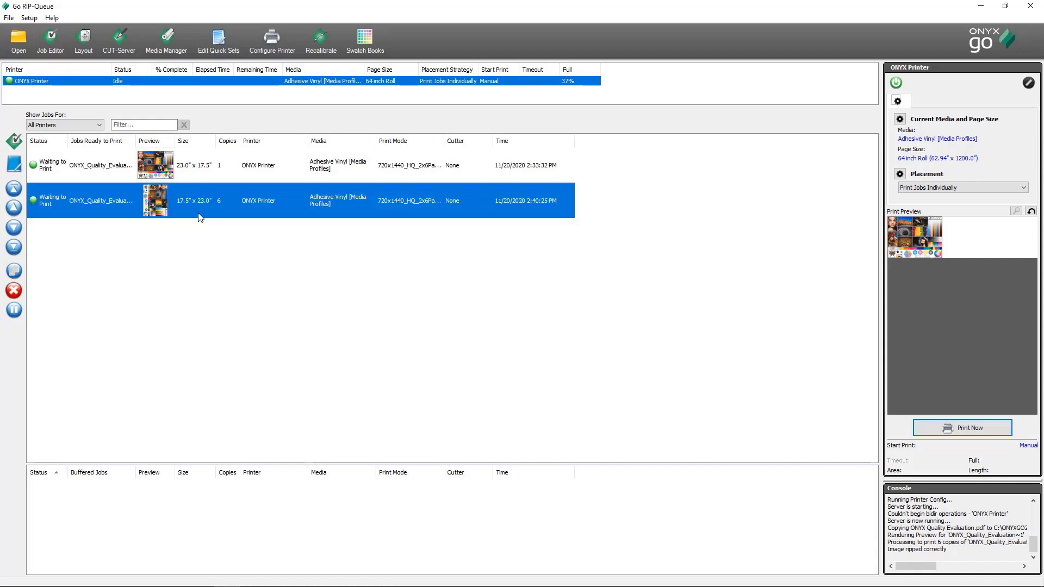
pyautogui.doubleClick(198, 213)
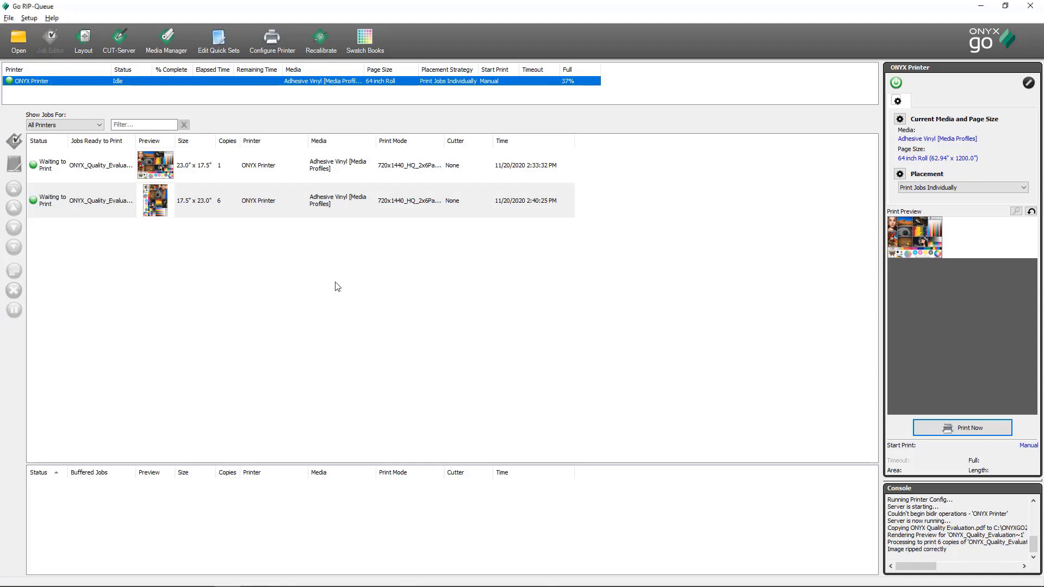
# Step: Open the 23.0" x 17.5" job in Job Editor, look over its size settings and enable tiling
pyautogui.click(281, 169)
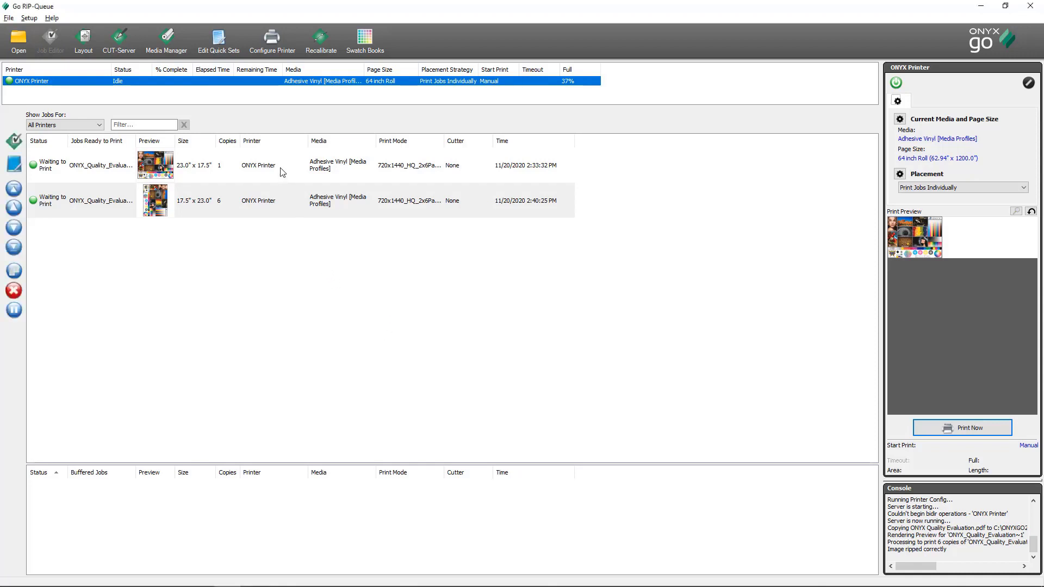
pyautogui.rightClick(280, 171)
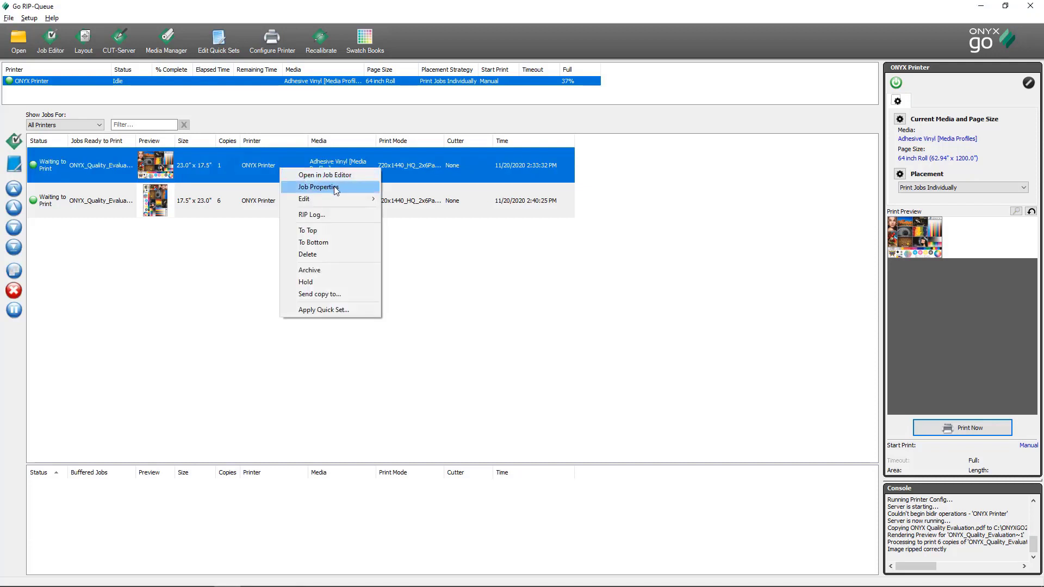
pyautogui.click(349, 174)
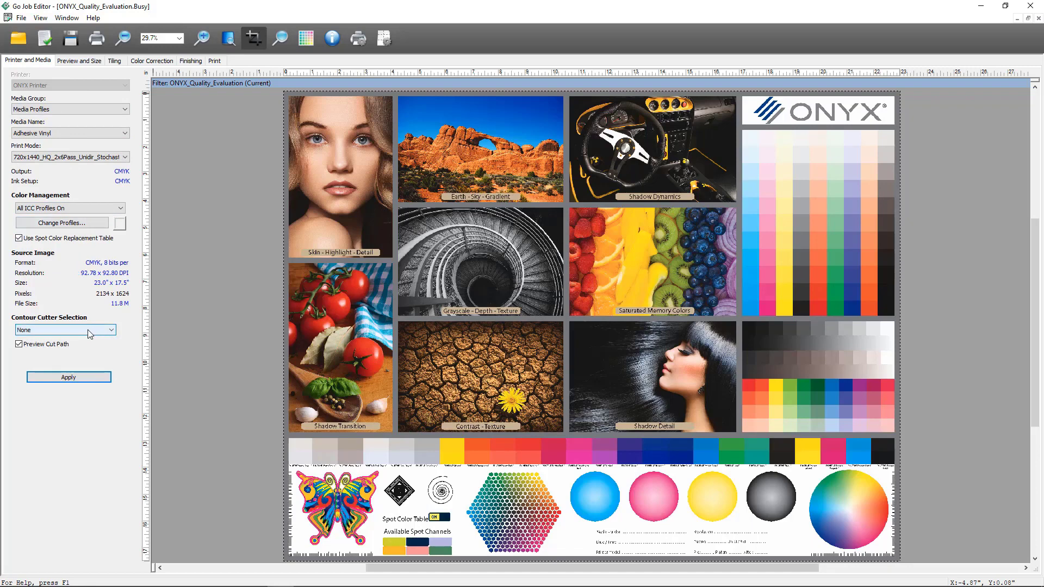
pyautogui.click(72, 63)
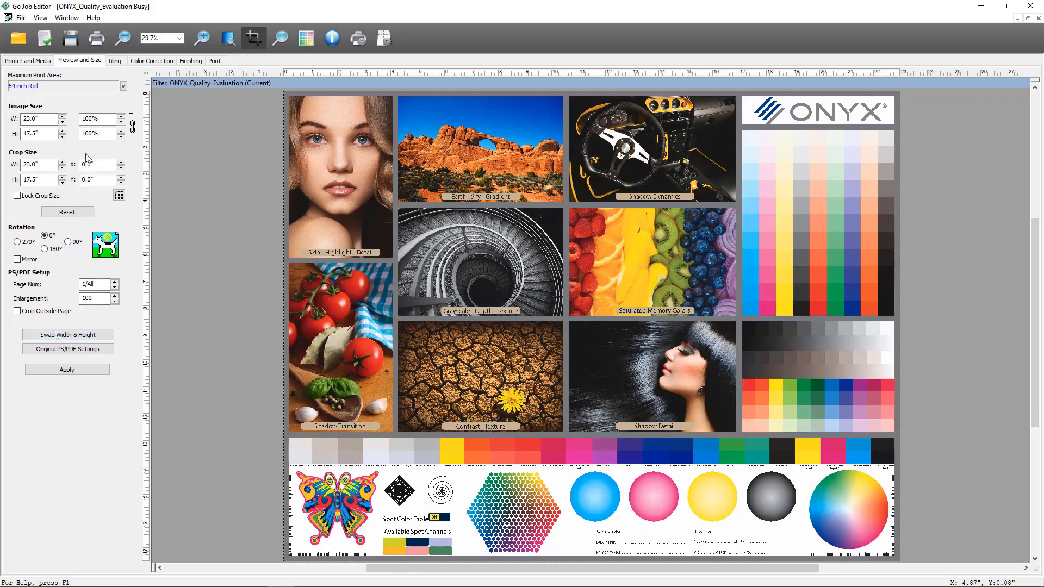
pyautogui.click(114, 61)
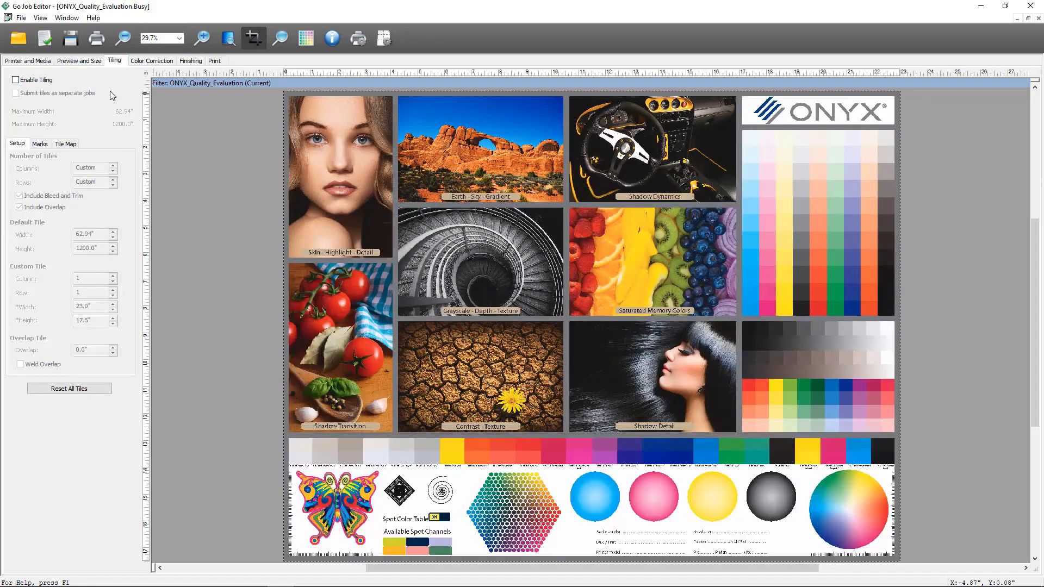
pyautogui.click(16, 80)
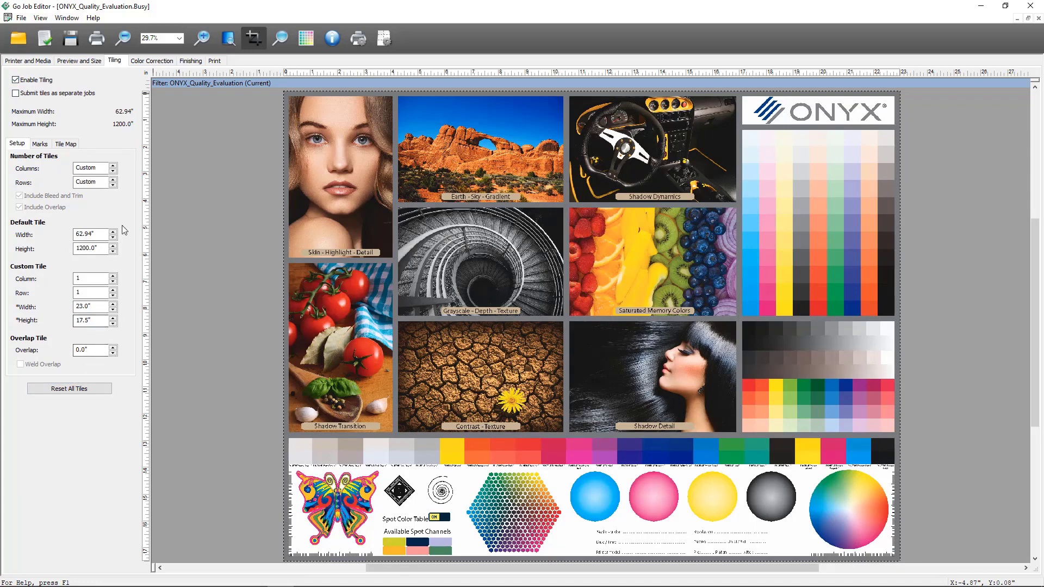
# Step: Look over the job's color correction tools, its bleed, grommet and mark finishing options, and its print setup
pyautogui.click(144, 62)
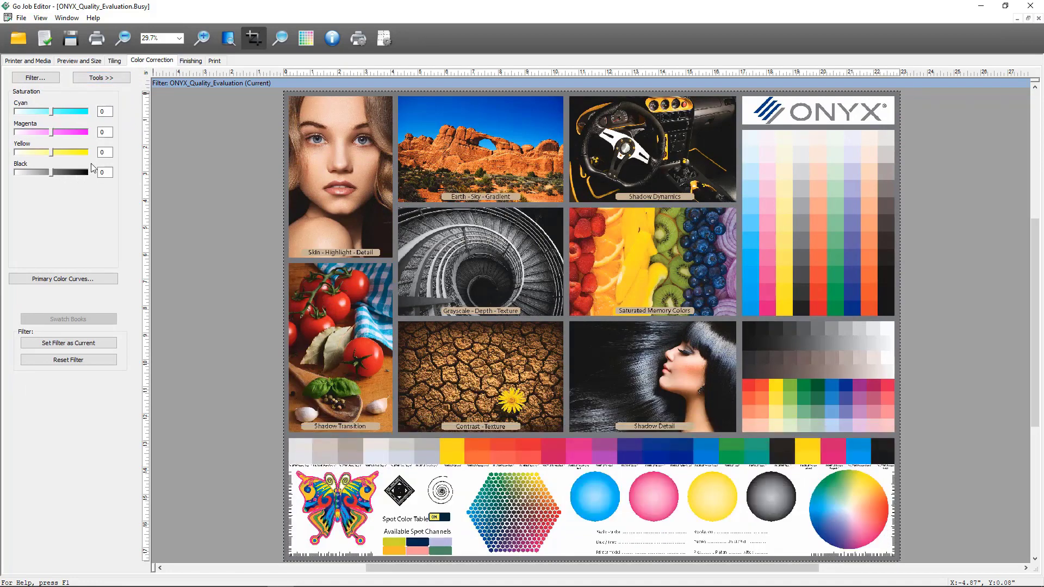
pyautogui.click(100, 79)
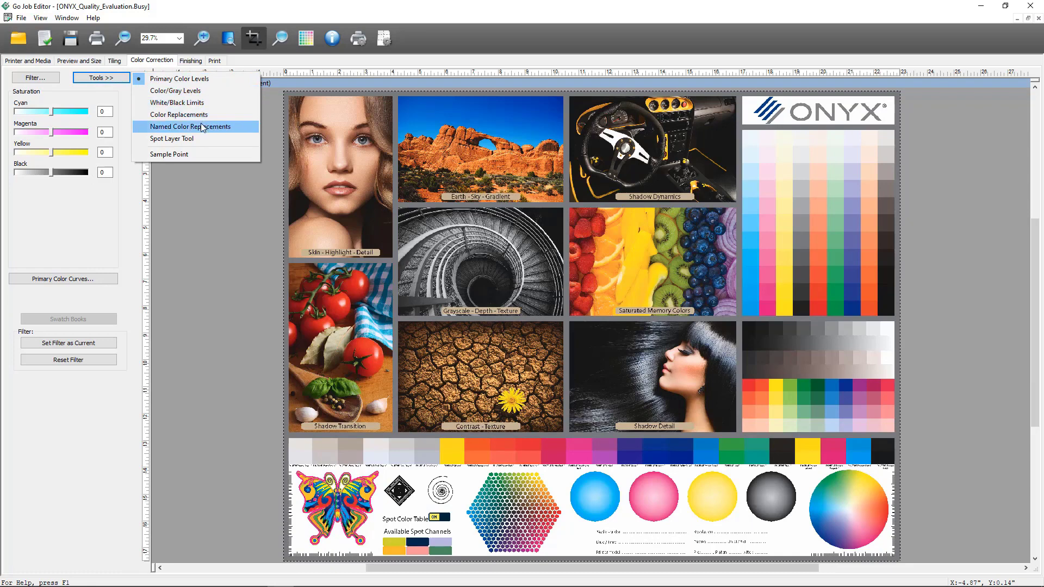
pyautogui.click(192, 61)
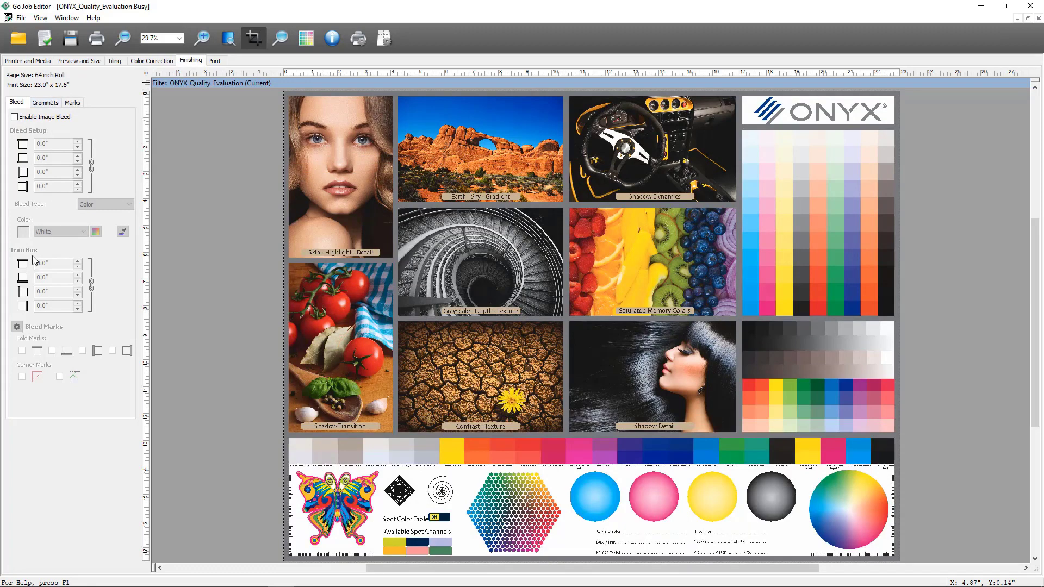
pyautogui.click(49, 105)
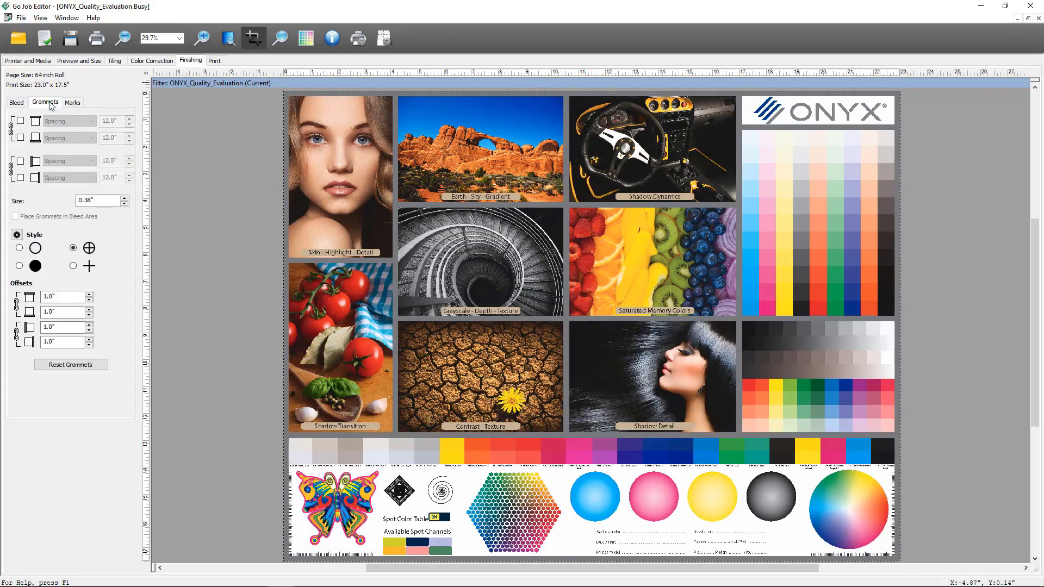
pyautogui.click(72, 103)
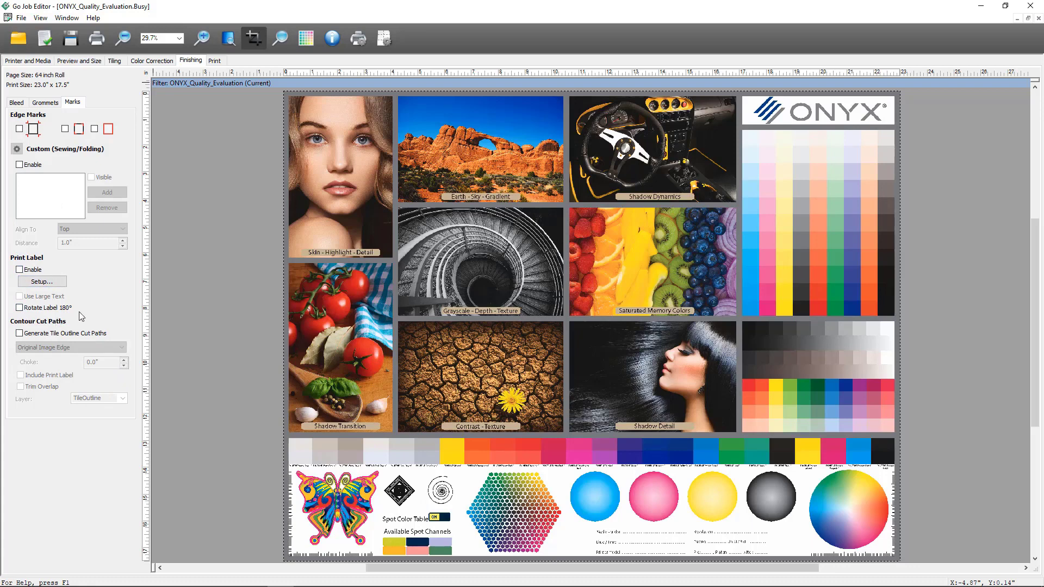
pyautogui.click(216, 62)
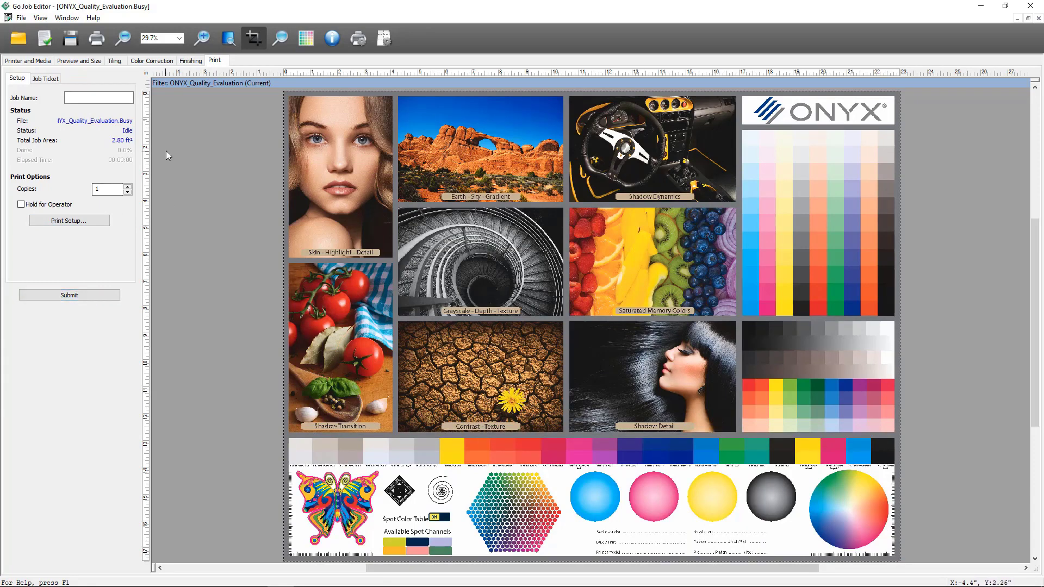
# Step: Scale the job's image to 50% of its original size
pyautogui.click(73, 63)
pyautogui.moveTo(103, 119); pyautogui.dragTo(76, 122)
pyautogui.write('50')
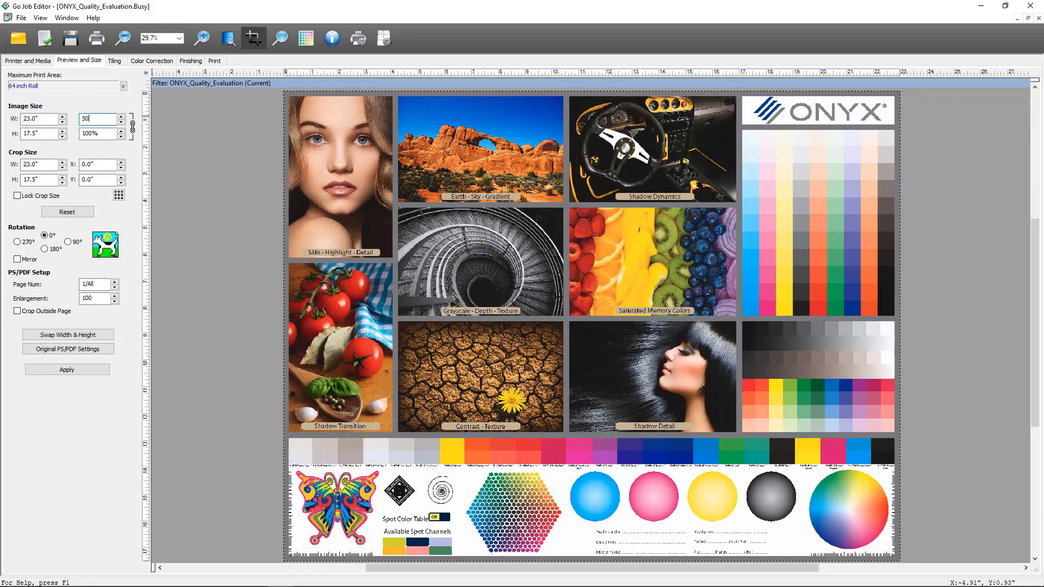
pyautogui.press('Tab')
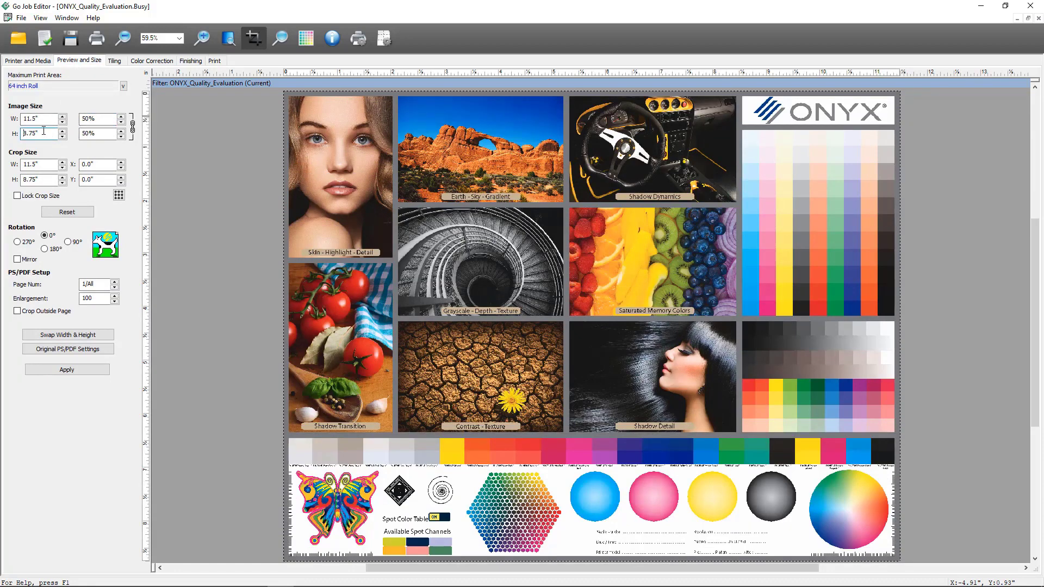
# Step: Set the job's cyan and magenta saturation to 25 each in the color correction settings
pyautogui.click(152, 61)
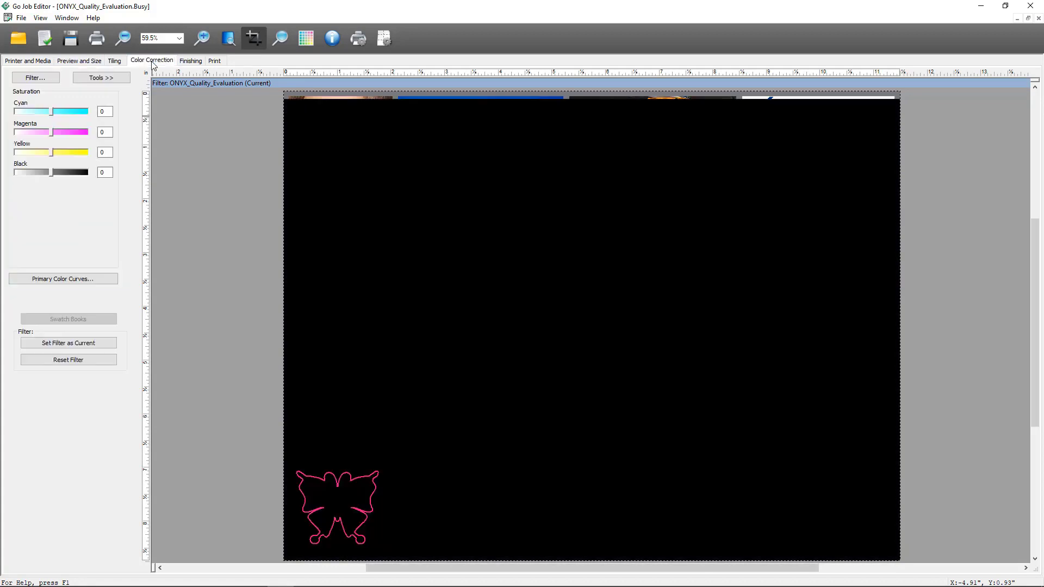
pyautogui.doubleClick(106, 111)
pyautogui.write('2')
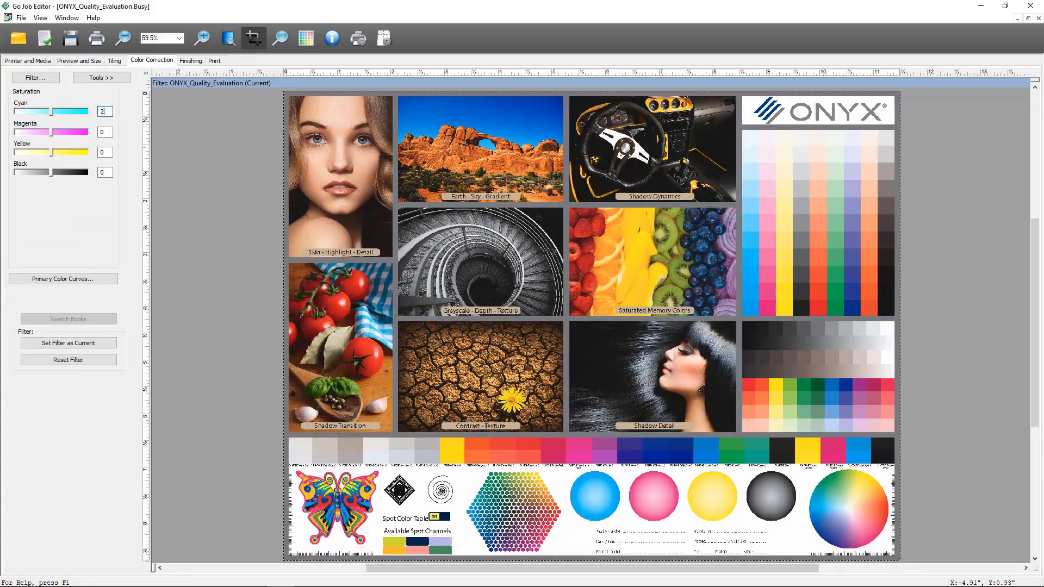
pyautogui.write('5')
pyautogui.press('Tab')
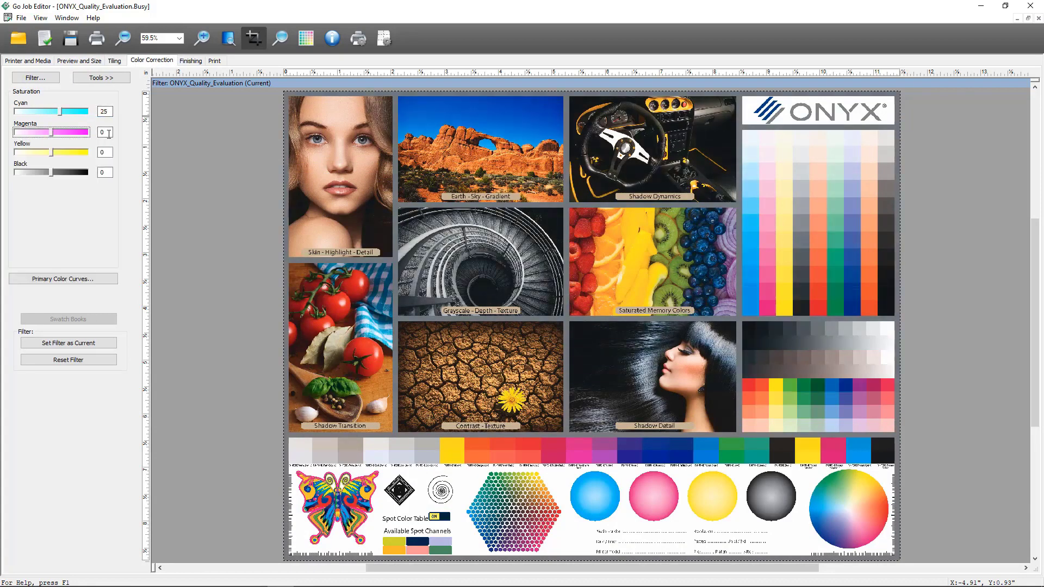
pyautogui.doubleClick(108, 133)
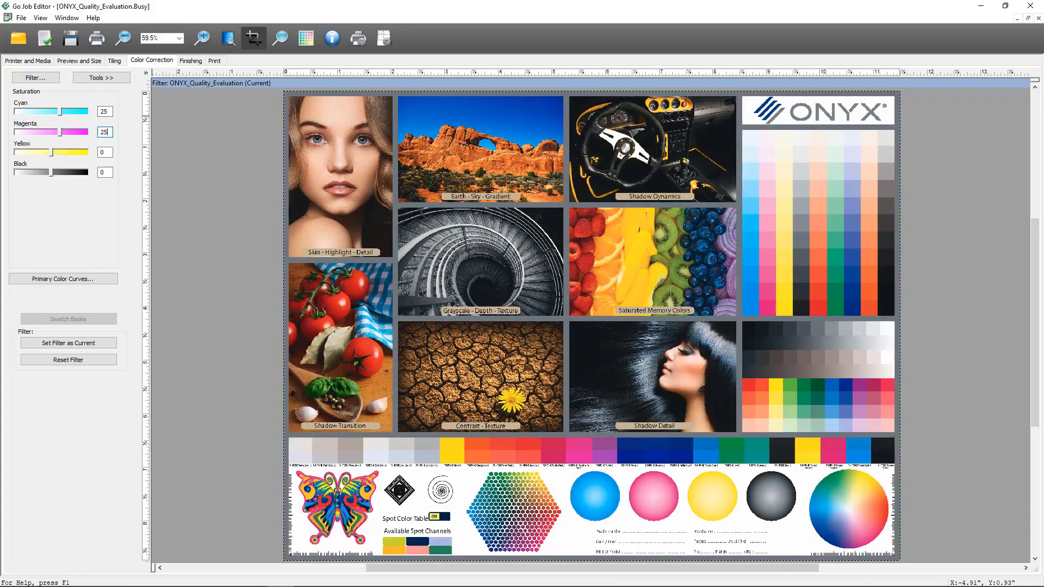
pyautogui.press('Tab')
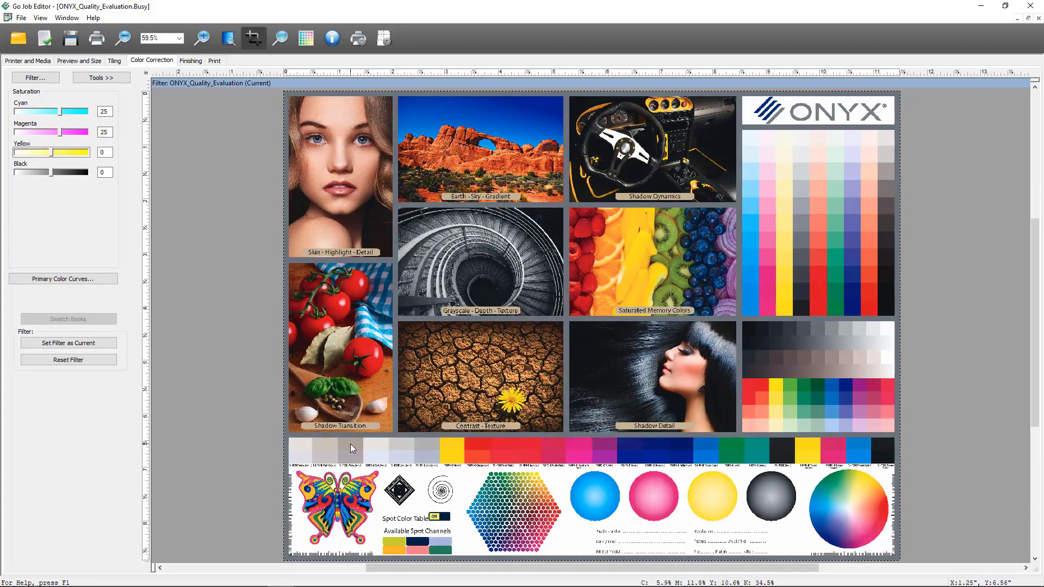
# Step: Switch color correction to Color/Gray Levels and raise the contrast to 21
pyautogui.click(107, 80)
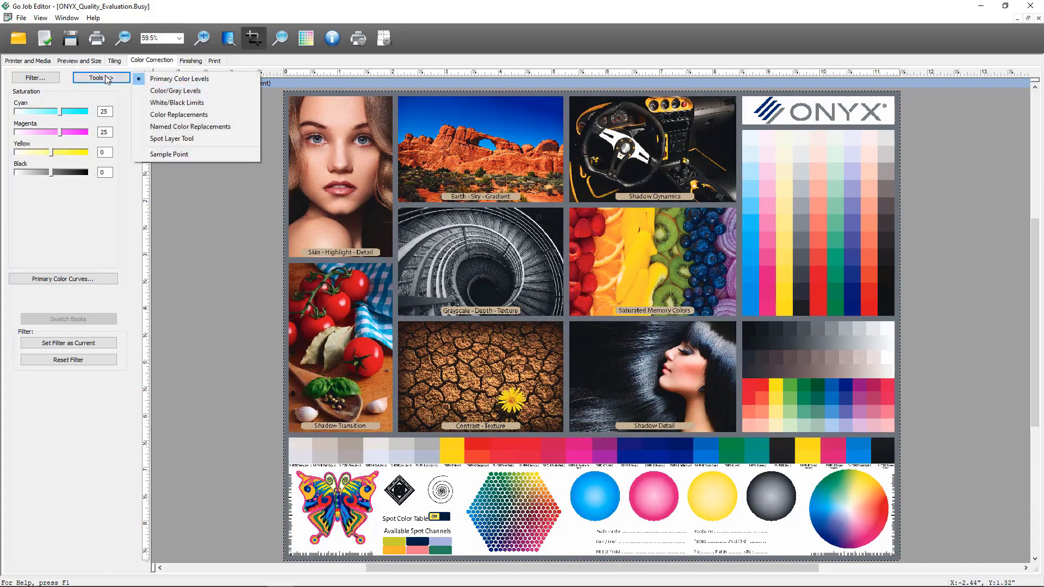
pyautogui.click(173, 93)
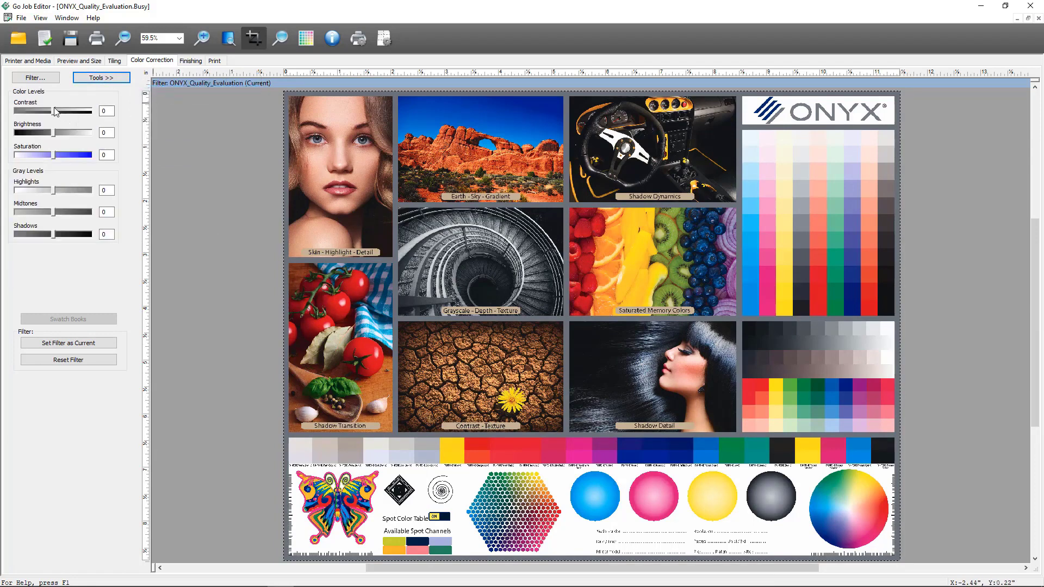
pyautogui.moveTo(54, 112); pyautogui.dragTo(64, 116)
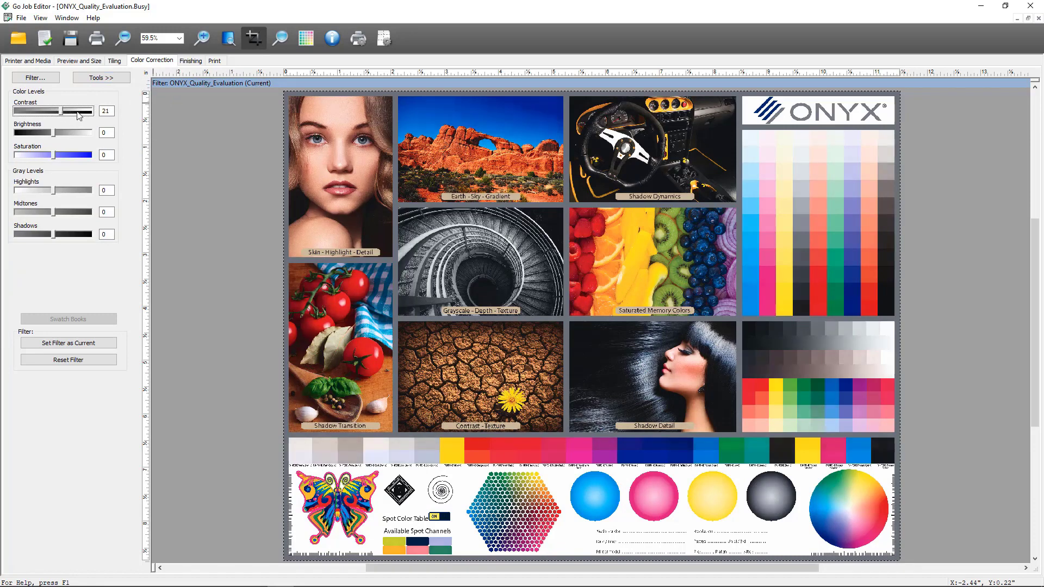
# Step: Submit the edited job to the print queue and set its number of copies to 5
pyautogui.click(215, 62)
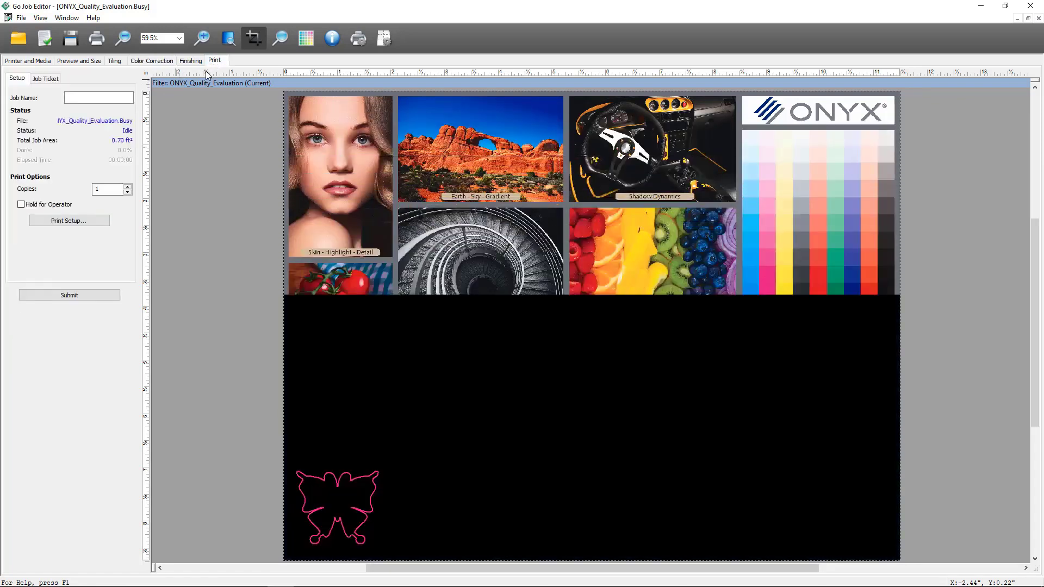
pyautogui.click(79, 299)
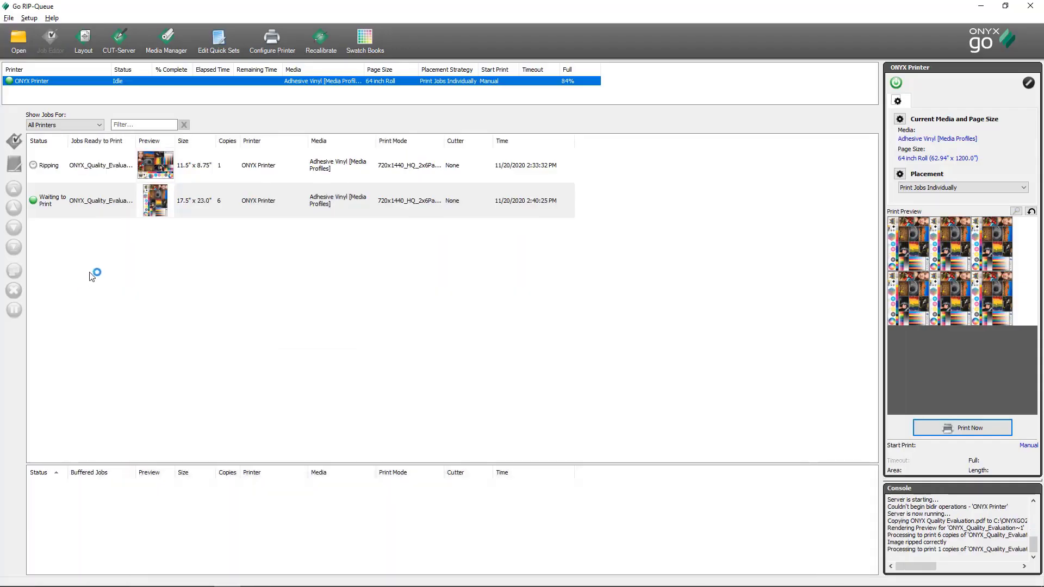
pyautogui.click(101, 173)
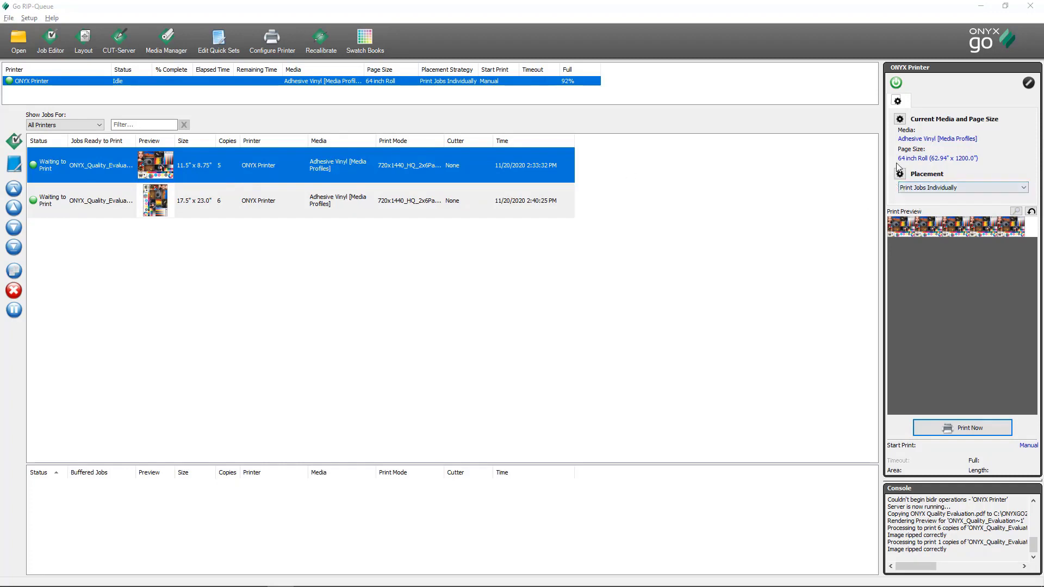
# Step: Try the Conserve Media and Group Jobs Together placement strategies and return to Print Jobs Individually
pyautogui.click(922, 190)
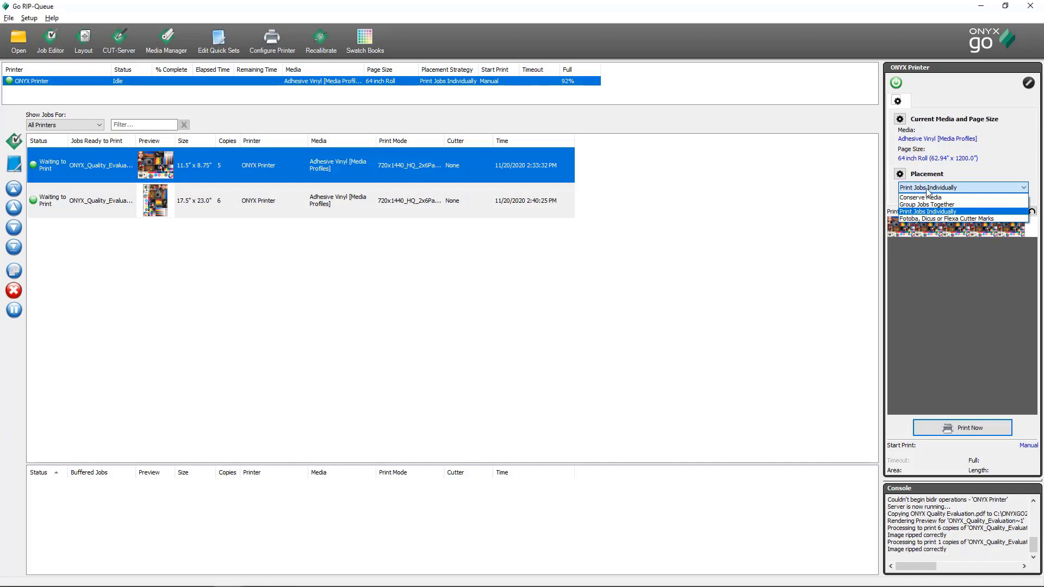
pyautogui.click(973, 197)
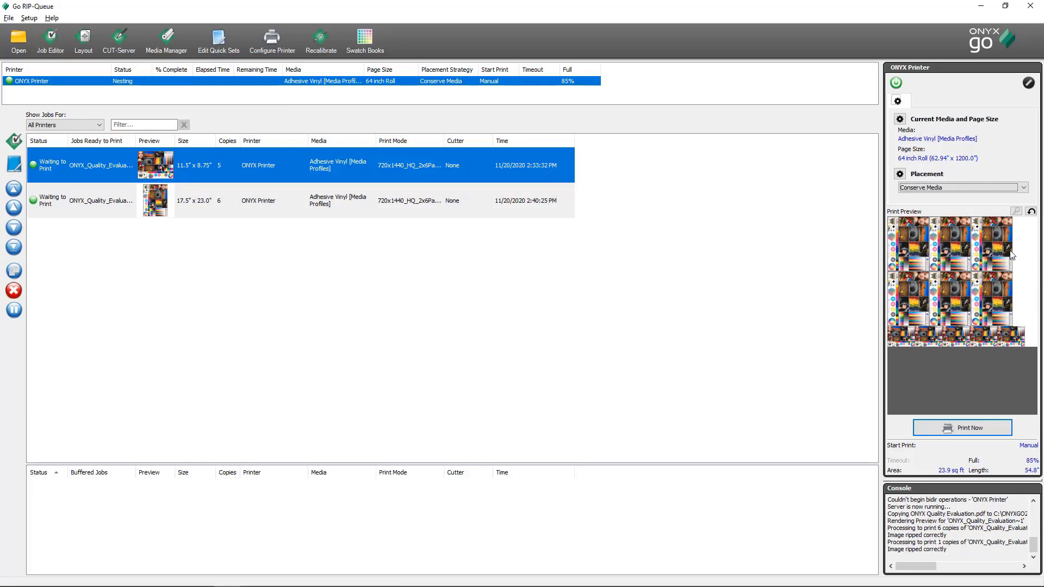
pyautogui.click(960, 189)
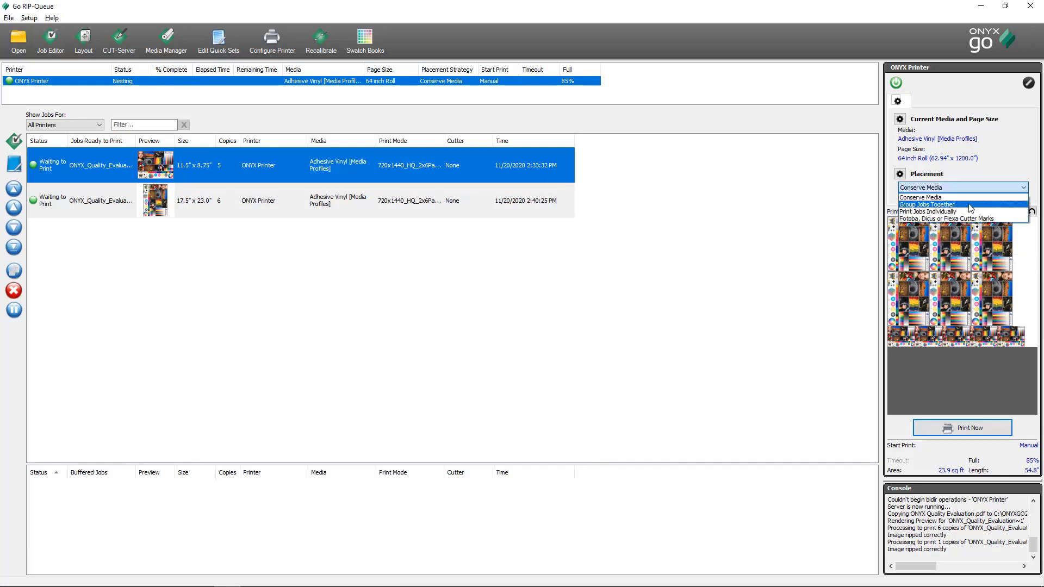
pyautogui.click(971, 205)
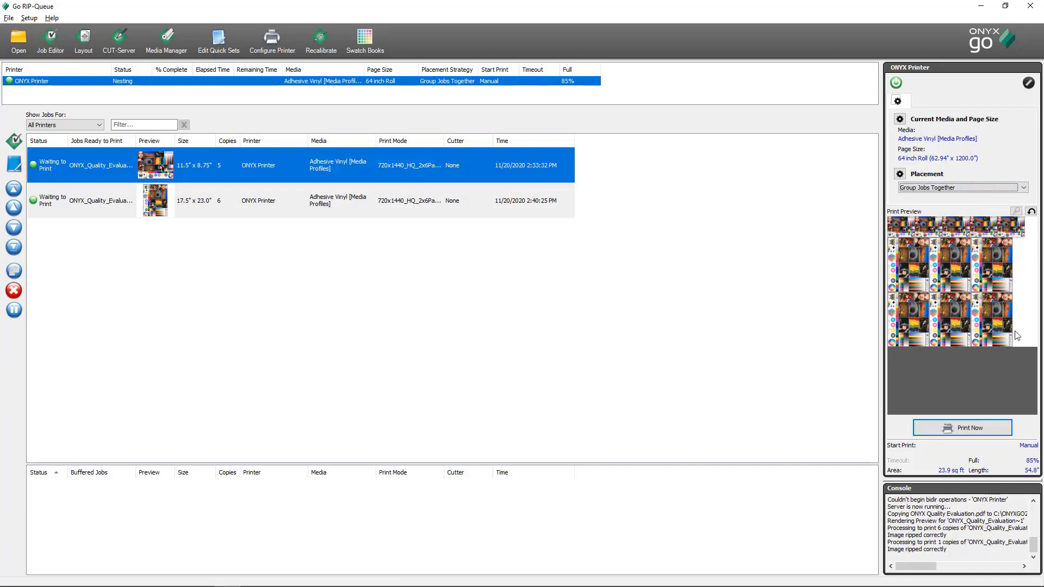
pyautogui.moveTo(965, 321)
pyautogui.click(971, 189)
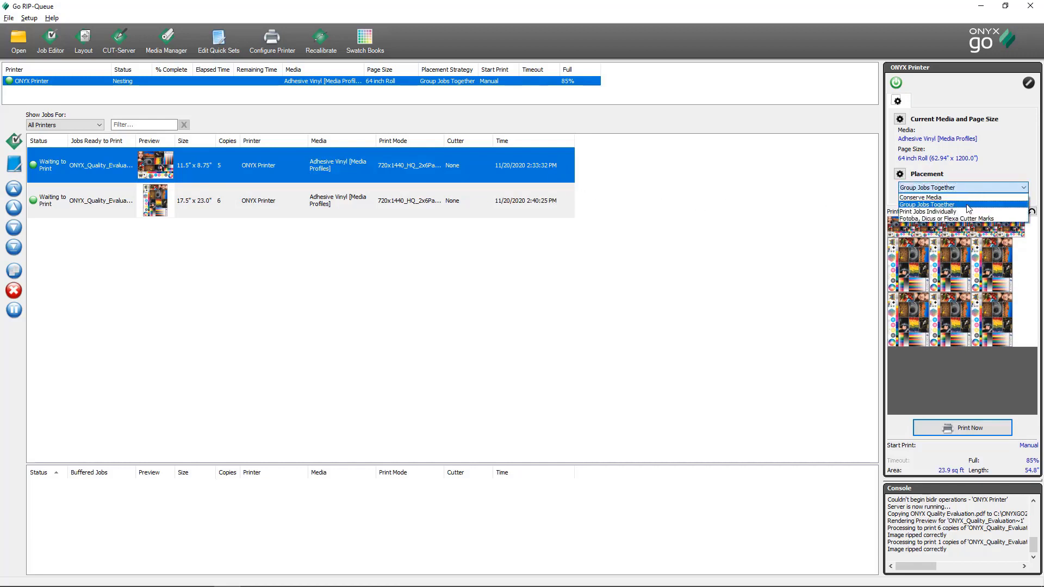
pyautogui.click(964, 212)
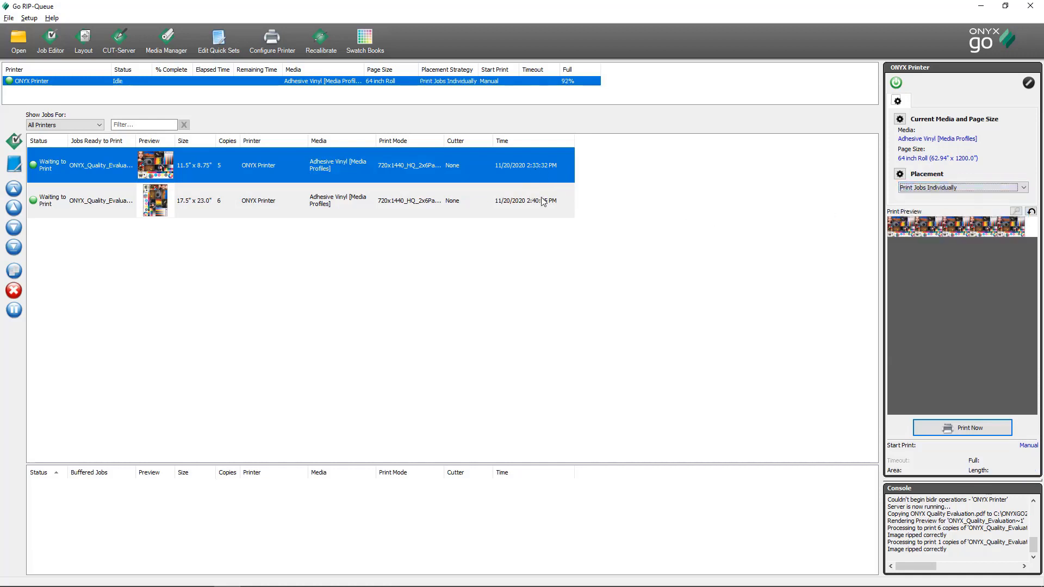
# Step: Move the six-copy 17.5" x 23.0" job up one place in the queue and select the five-copy job
pyautogui.click(456, 201)
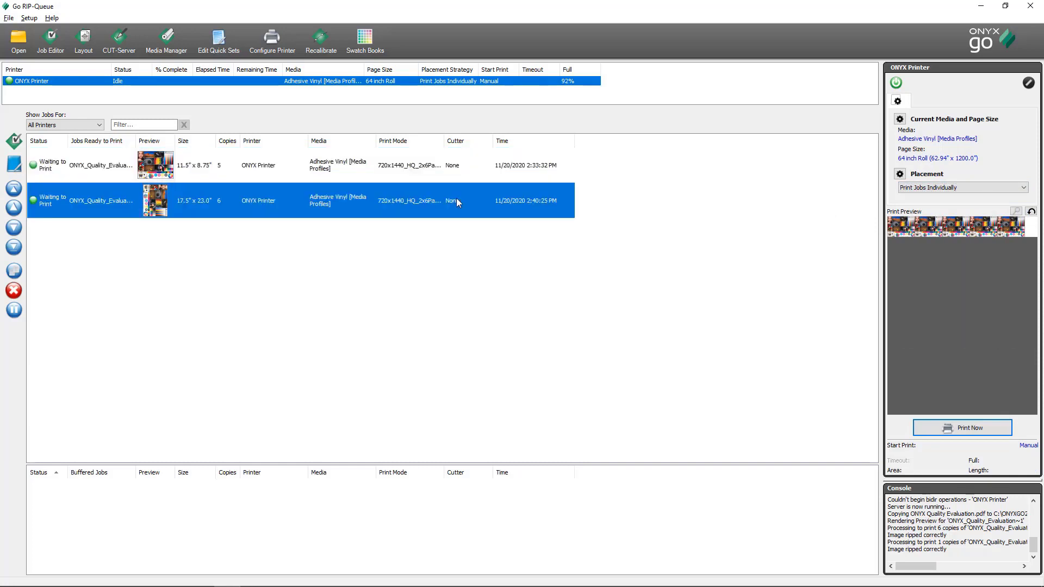
pyautogui.click(17, 210)
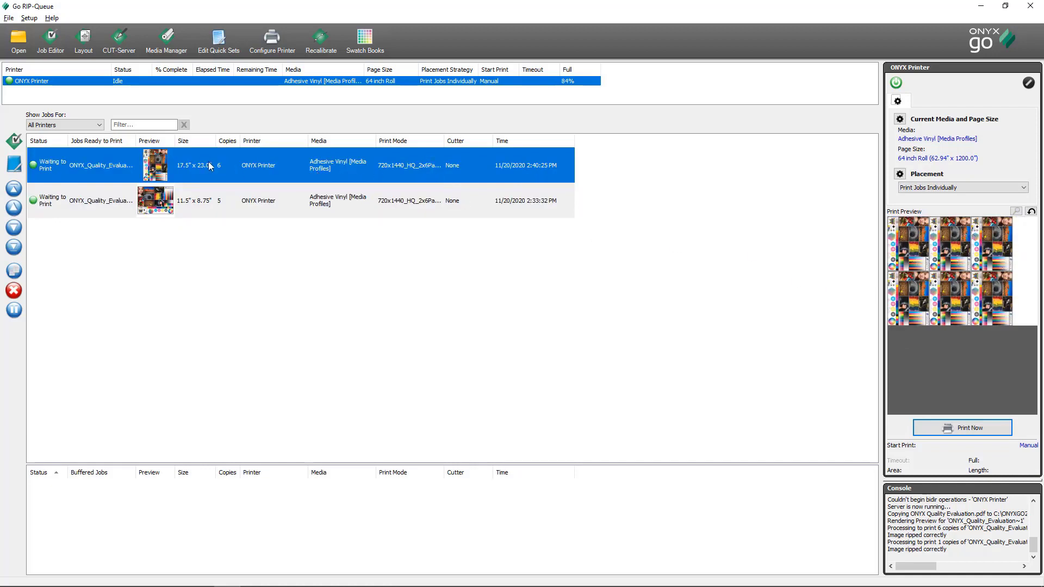
pyautogui.click(223, 200)
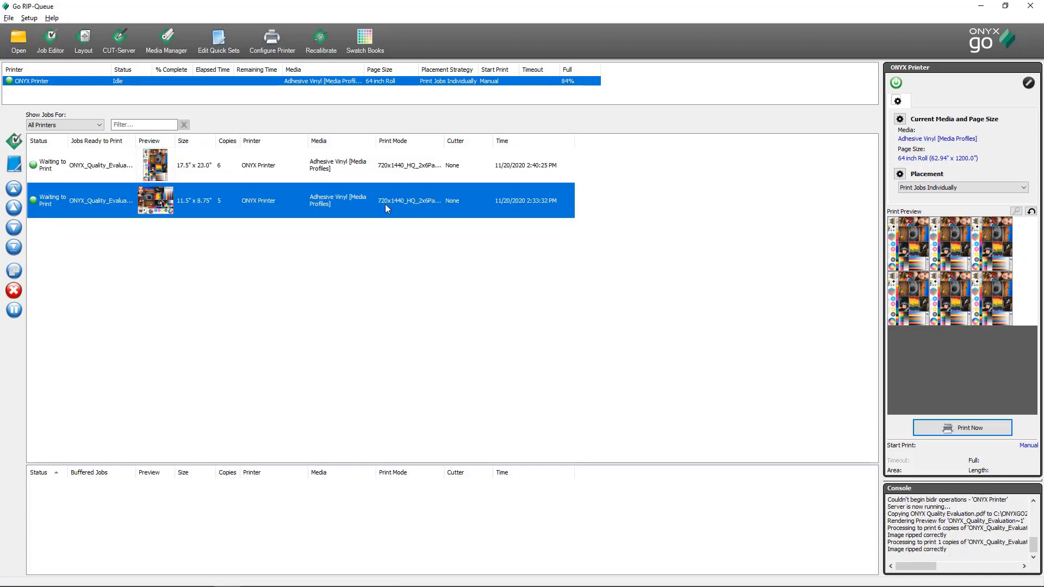
# Step: Try the Fotoba, Dicus or Flexa Cutter Marks placement strategy and switch to Group Jobs Together
pyautogui.click(955, 189)
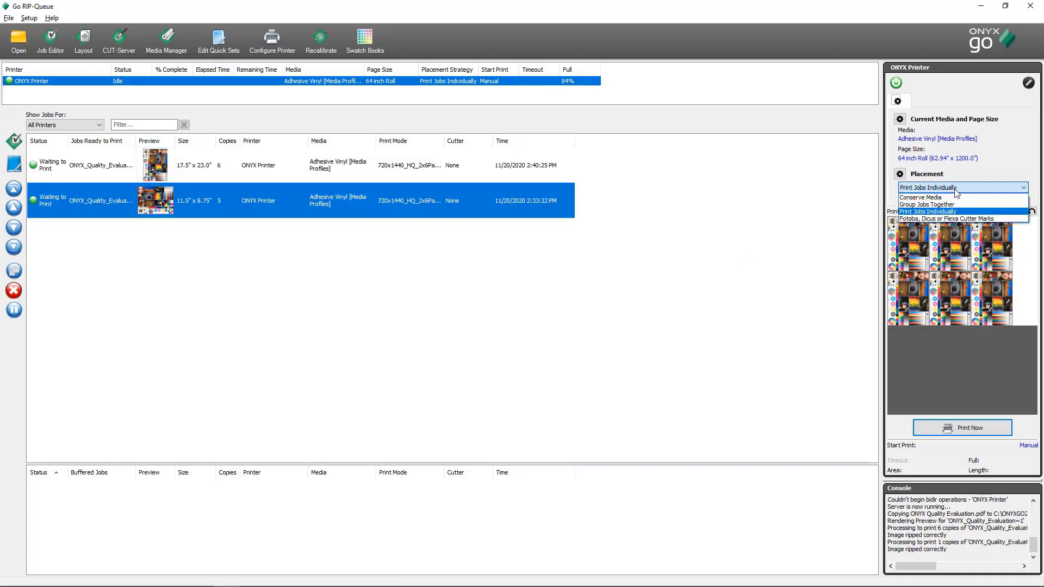
pyautogui.click(1005, 219)
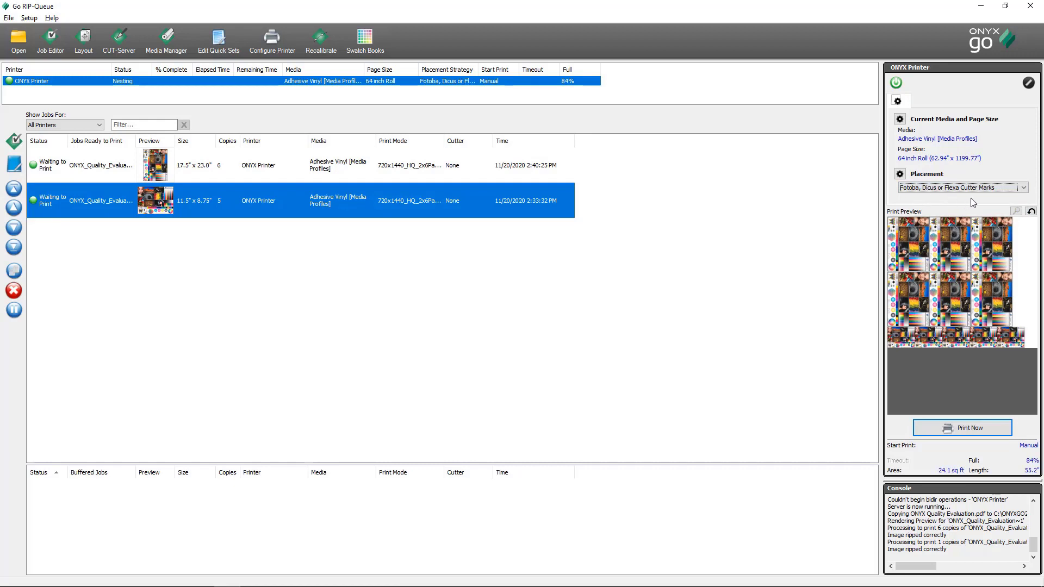
pyautogui.click(1006, 190)
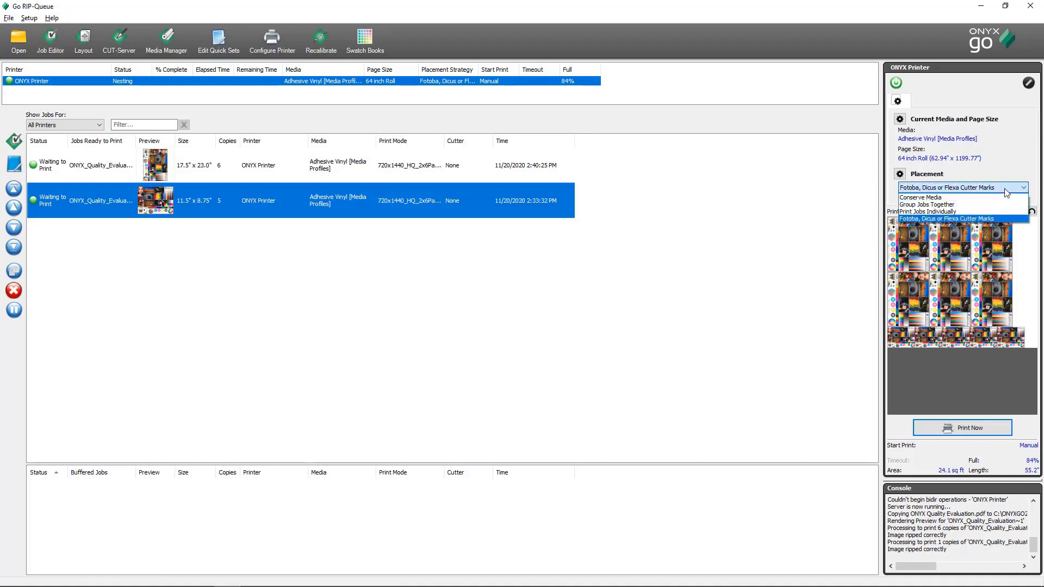
pyautogui.click(981, 206)
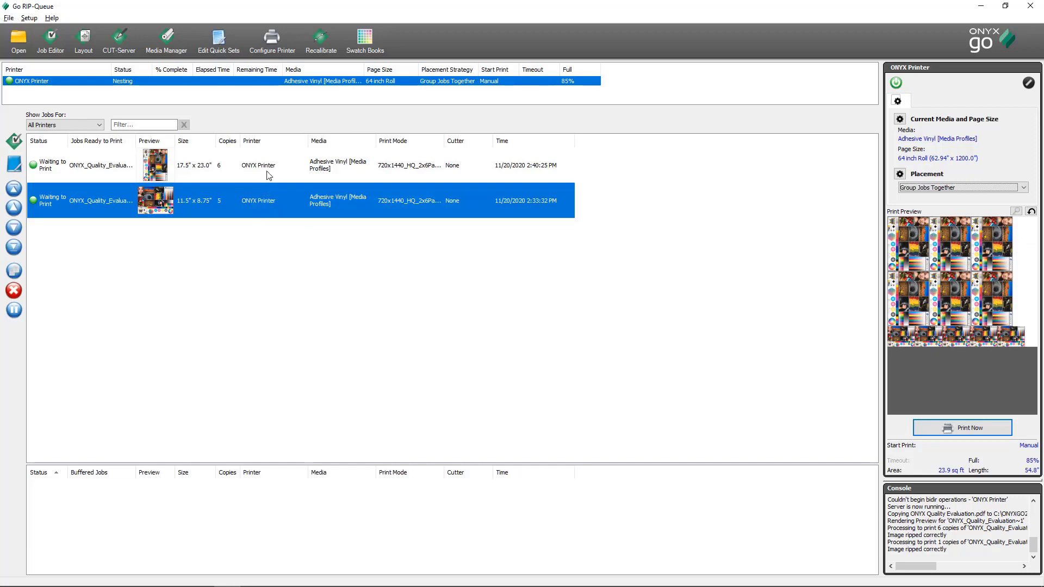
# Step: Move the five-copy 11.5" x 8.75" job up one place in the queue and print the grouped jobs
pyautogui.click(10, 207)
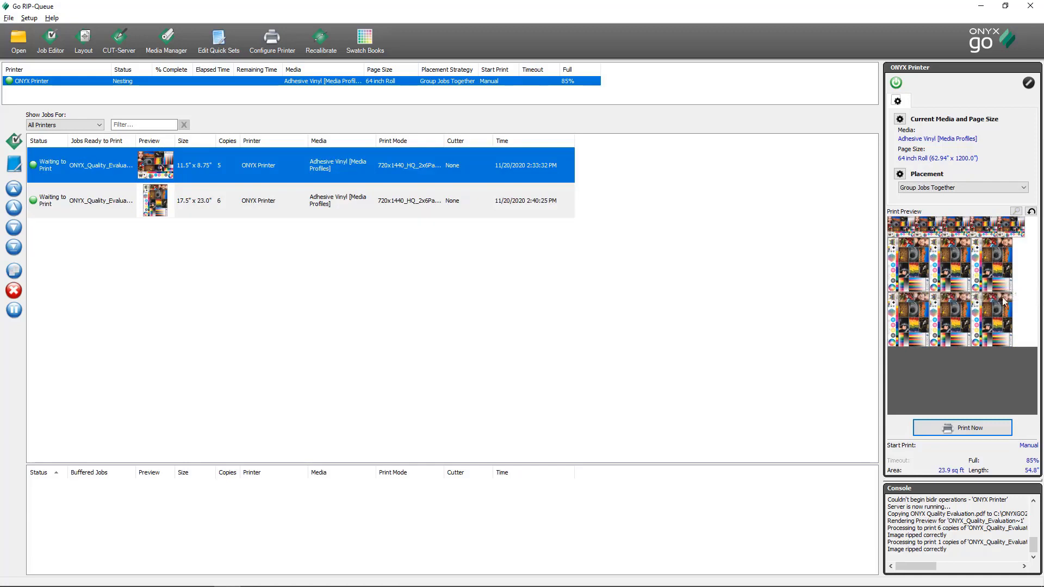
pyautogui.click(973, 428)
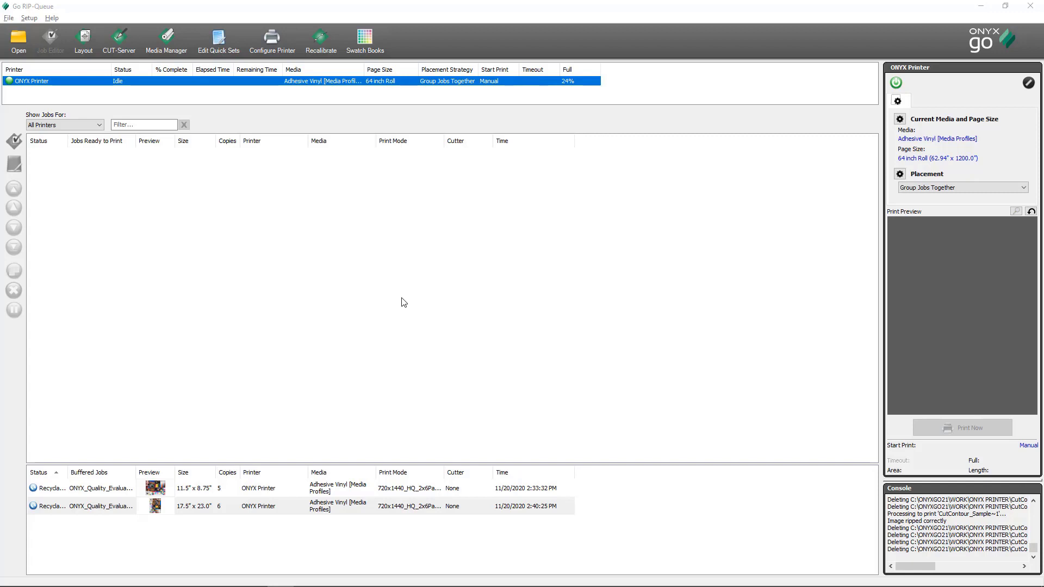
# Step: Load CutContour Sample.pdf from the Cutting folder into the print queue with the default quick set
pyautogui.click(18, 49)
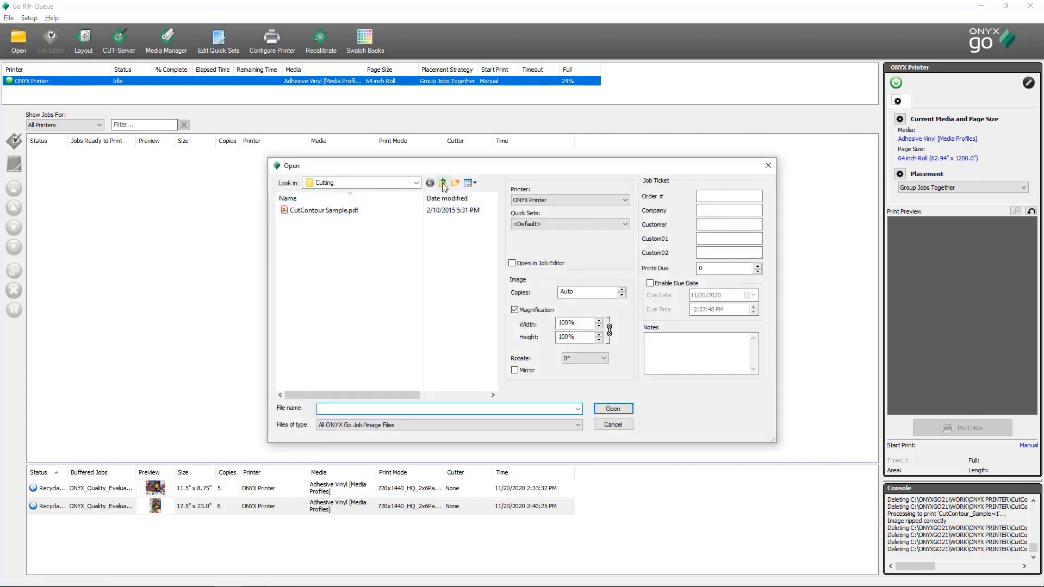
pyautogui.click(443, 185)
pyautogui.doubleClick(359, 228)
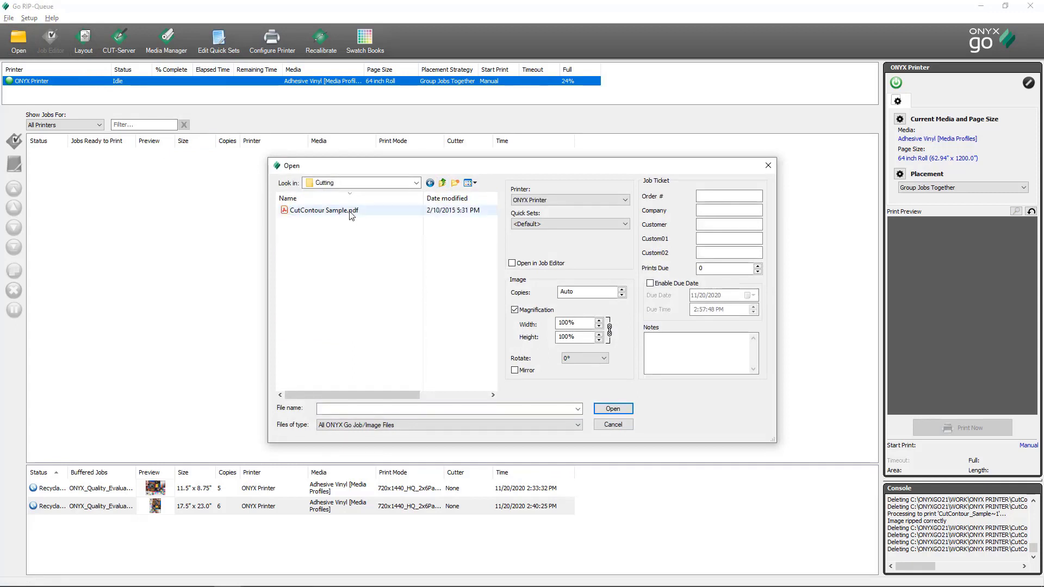
pyautogui.click(351, 212)
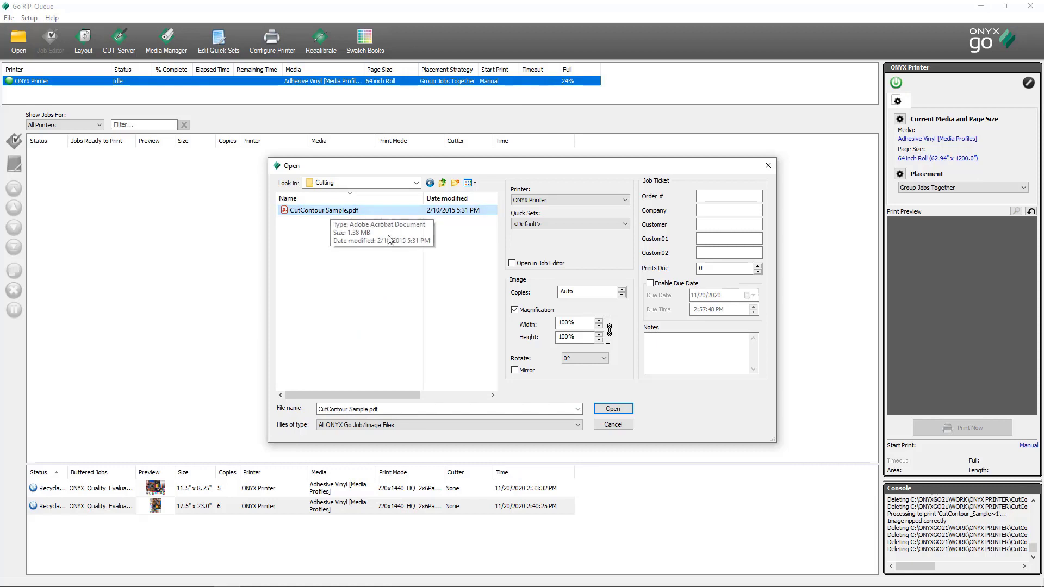
pyautogui.click(612, 409)
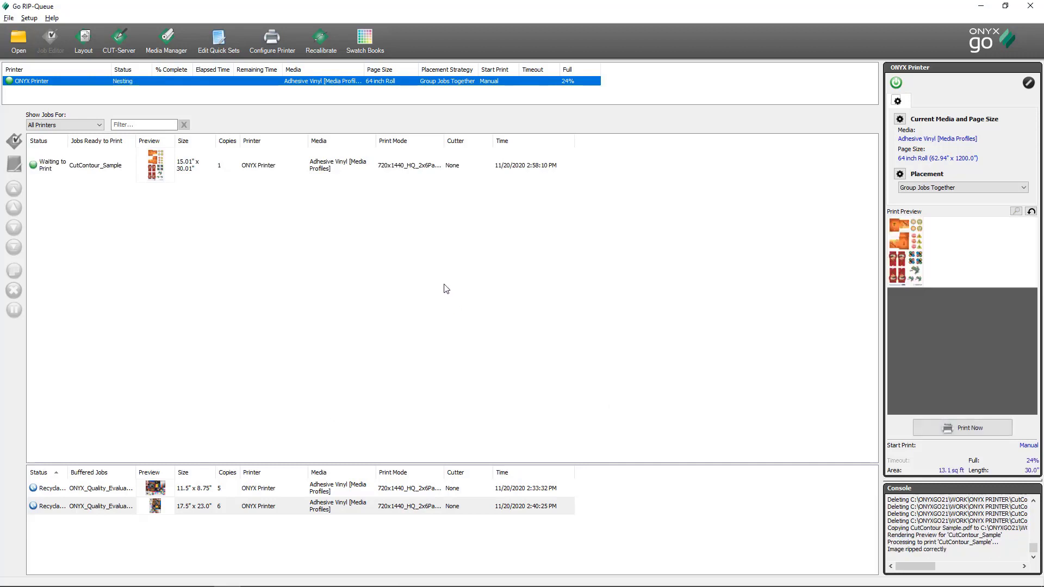
# Step: Open the CutContour_Sample job in Job Editor and toggle its cut path preview off and back on
pyautogui.click(329, 173)
pyautogui.rightClick(329, 173)
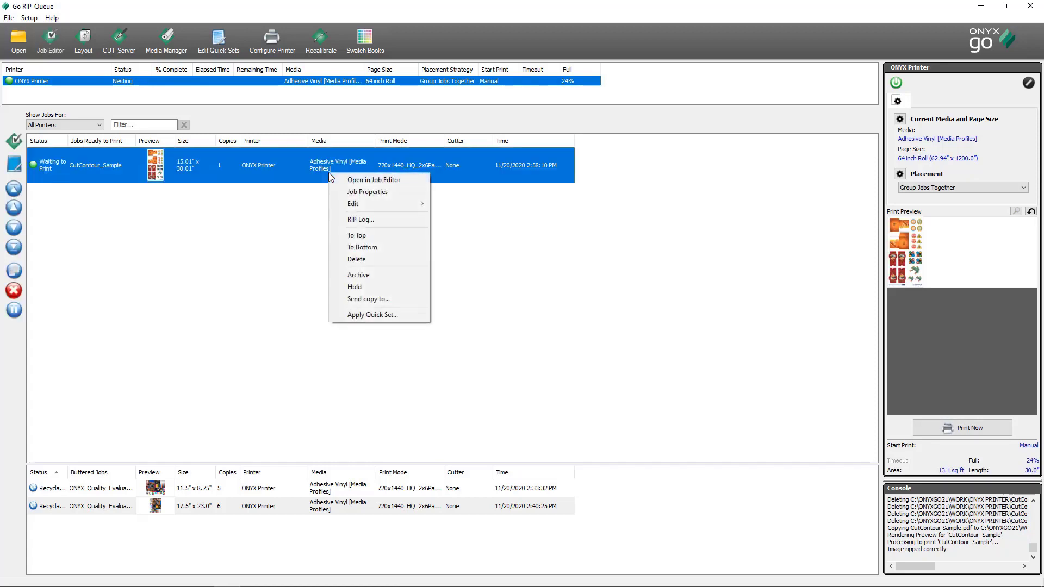
pyautogui.click(363, 181)
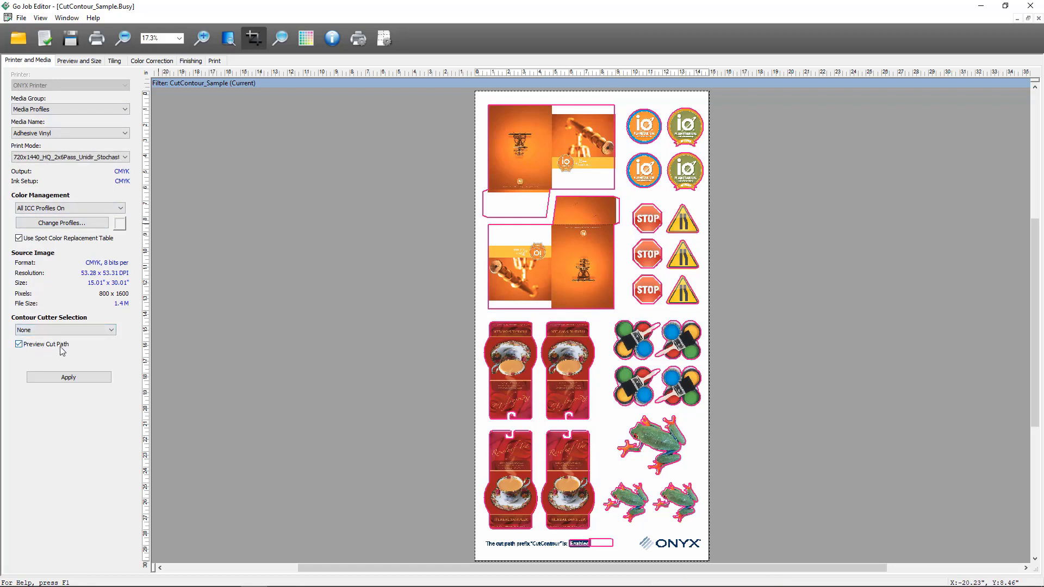
pyautogui.click(18, 346)
pyautogui.click(19, 346)
# Step: Assign Graphtec Cutter as the job's contour cutter and submit the job to the print queue with one copy
pyautogui.click(98, 330)
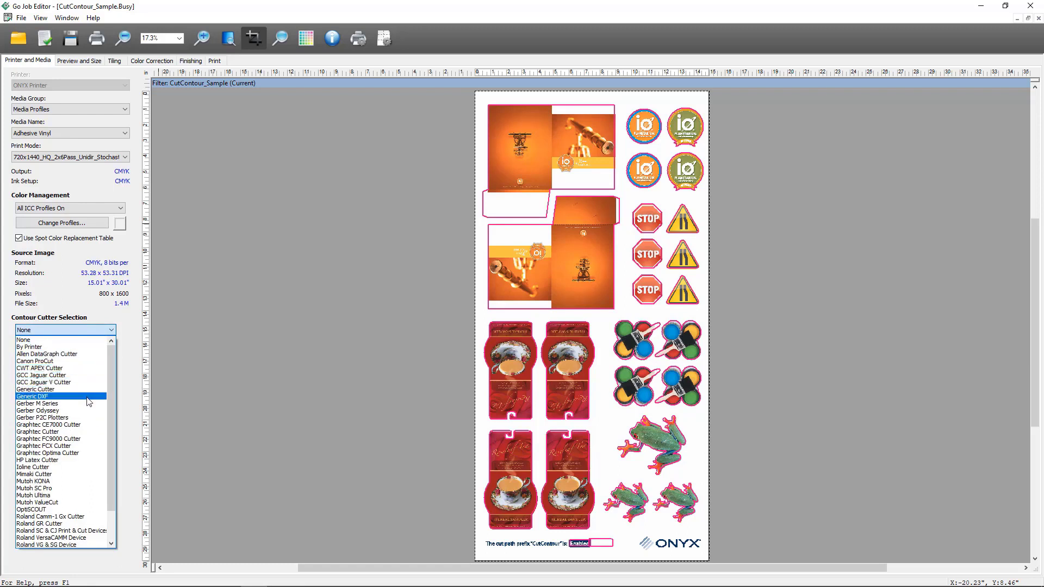
pyautogui.click(72, 431)
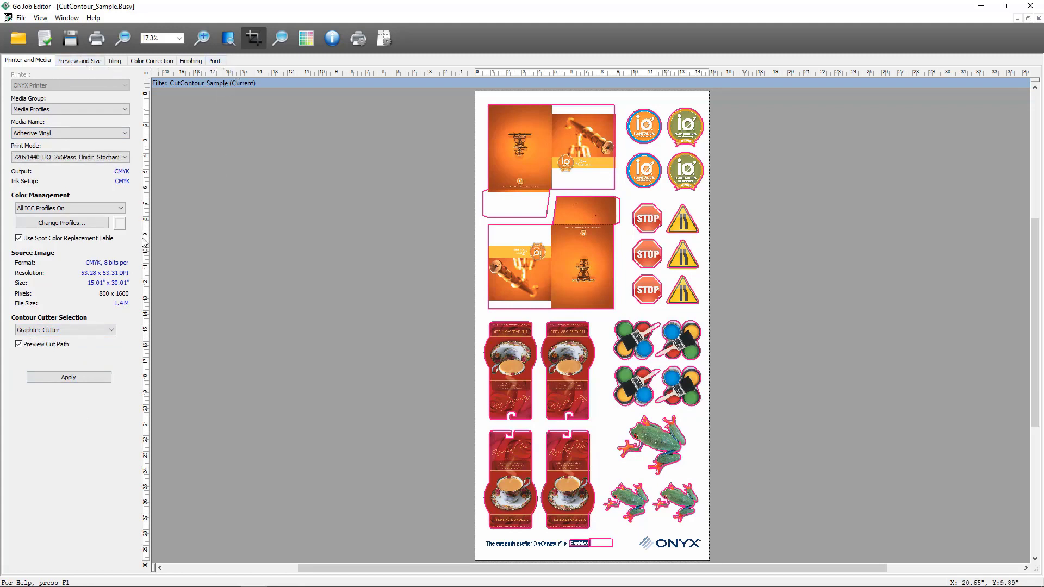
pyautogui.click(215, 61)
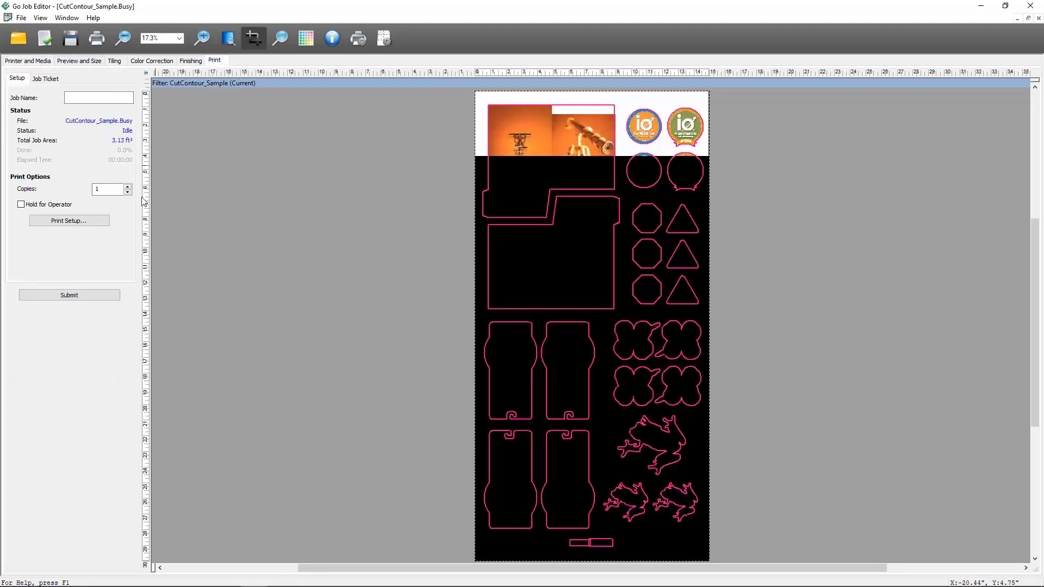
pyautogui.click(100, 293)
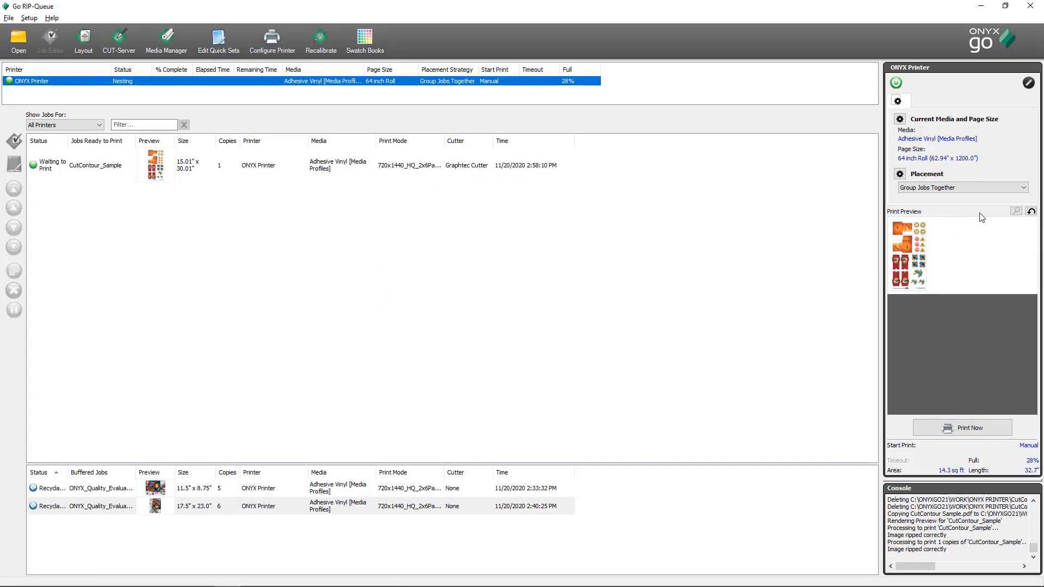
# Step: Examine the enlarged print preview of the CutContour_Sample job, close it and print the job
pyautogui.click(1016, 211)
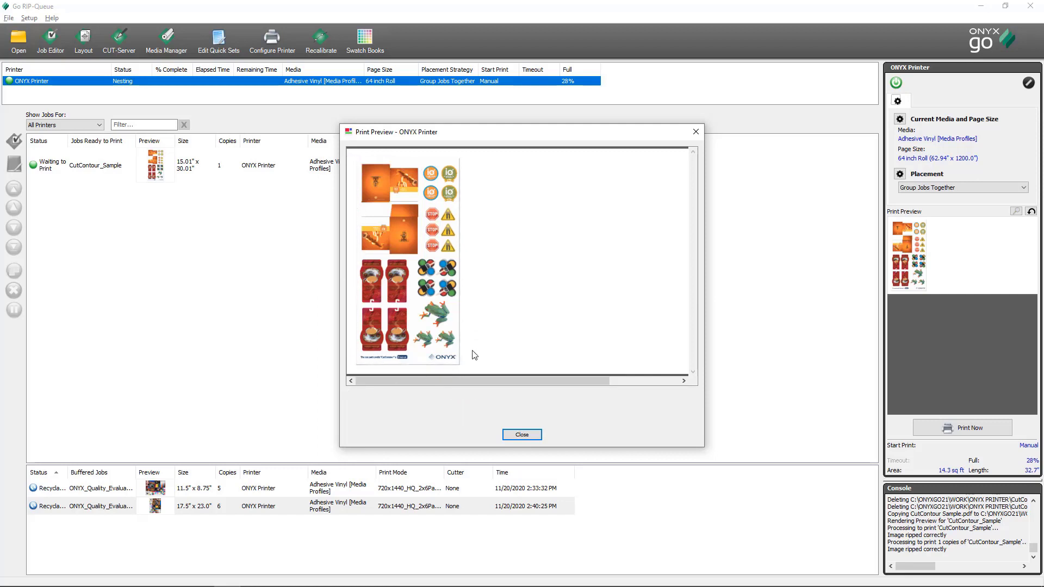
pyautogui.click(517, 436)
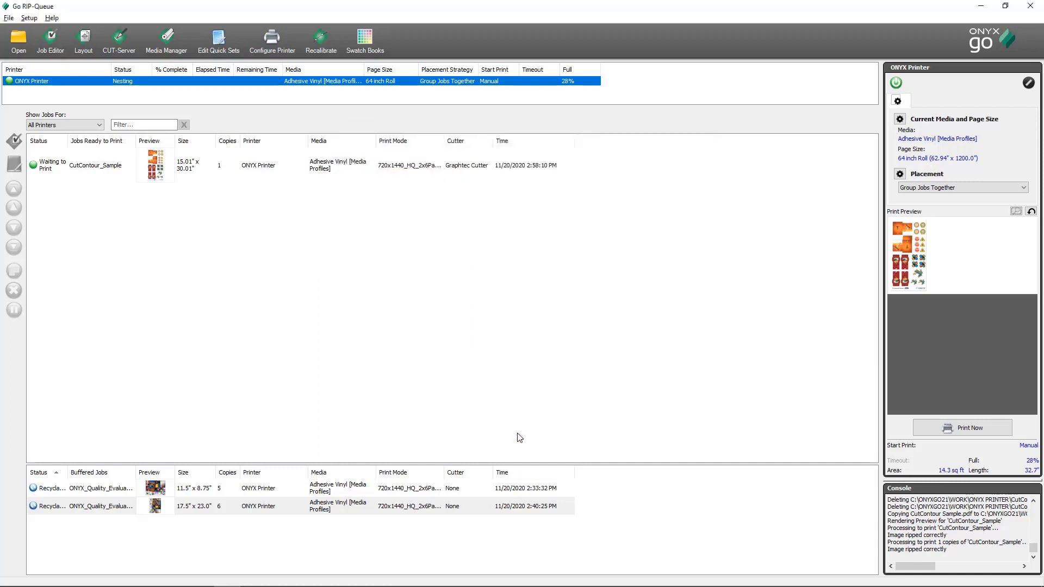
pyautogui.click(942, 427)
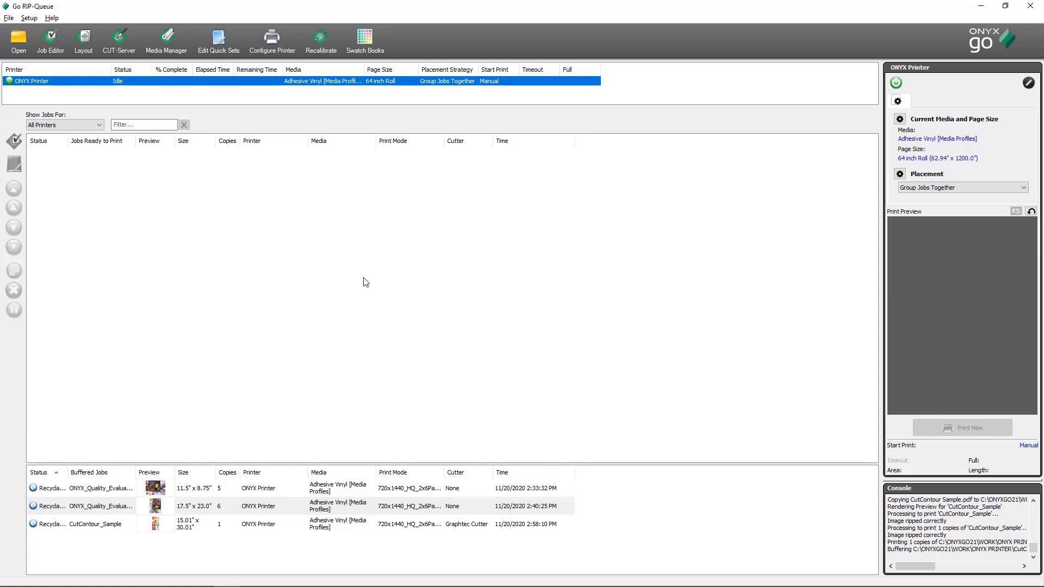
# Step: Switch to CUT-Server and add a Graphtec FC7000 cutter
pyautogui.click(121, 44)
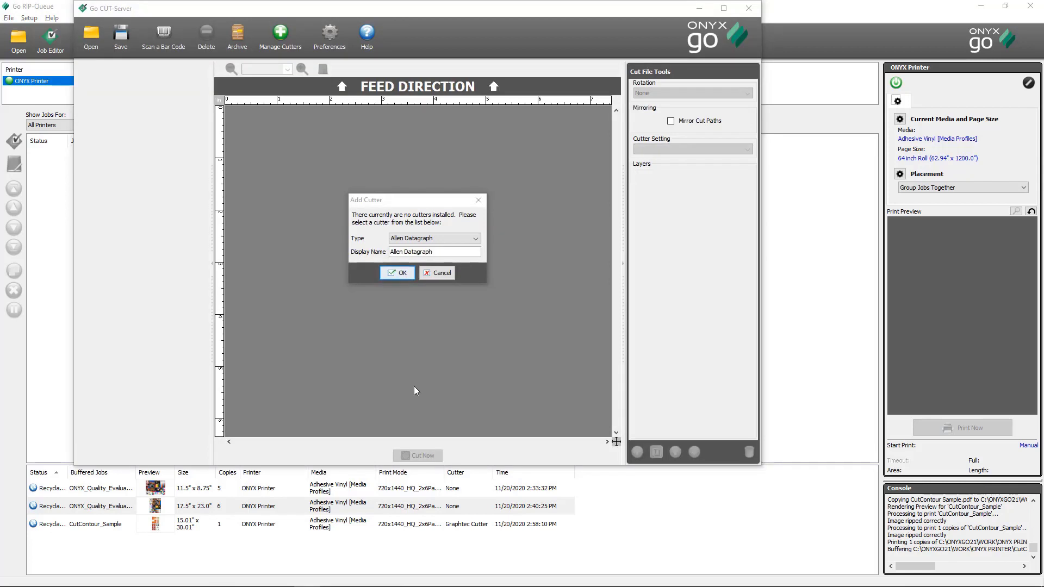
pyautogui.click(446, 243)
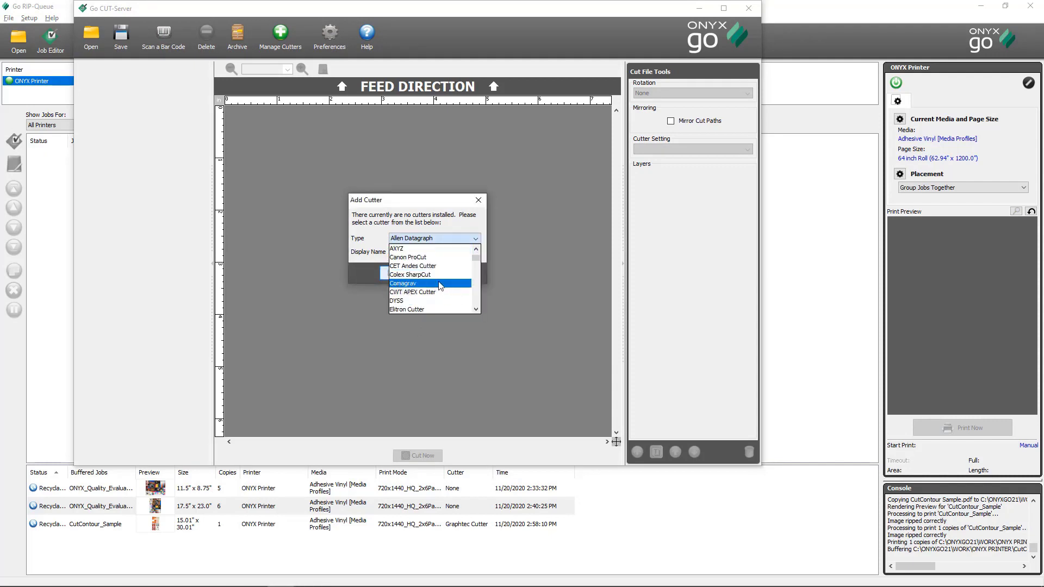
pyautogui.scroll(-6, 439, 284)
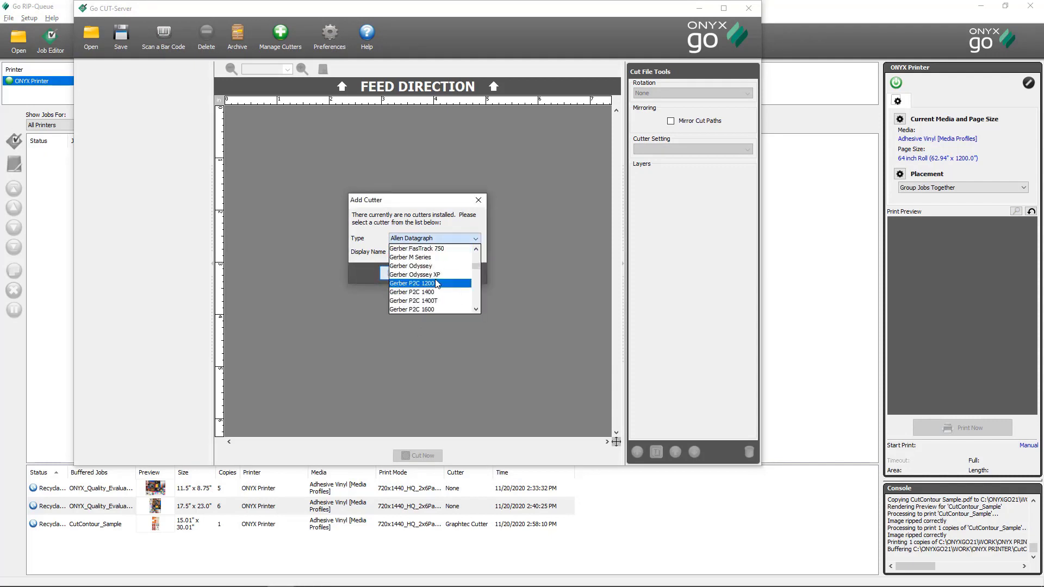
pyautogui.scroll(-5, 439, 285)
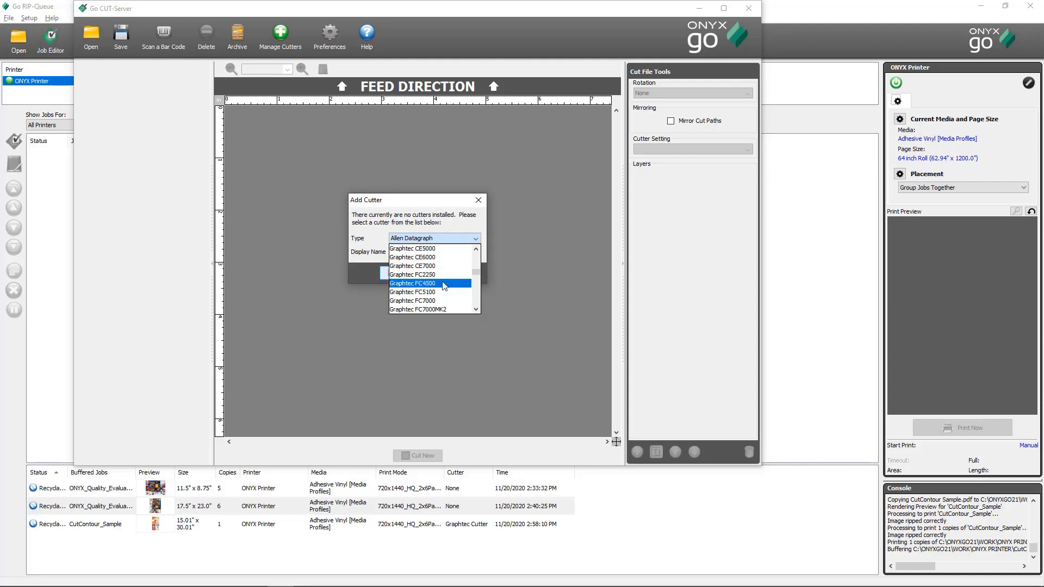
pyautogui.click(429, 301)
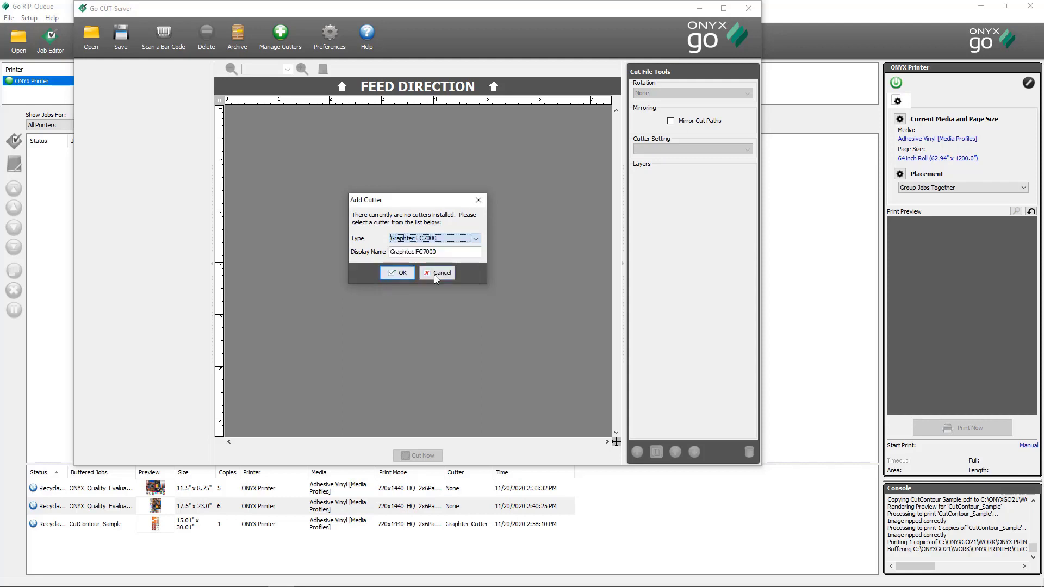
pyautogui.click(397, 273)
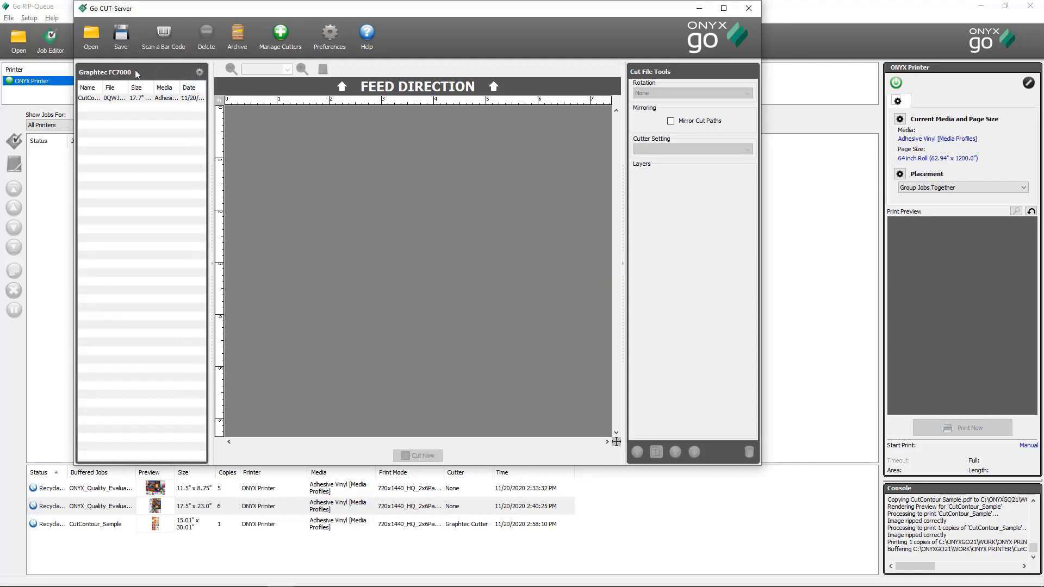
# Step: Display the CutContour job's cut paths and set the Graphtec FC7000 cutter's port to USB
pyautogui.click(129, 99)
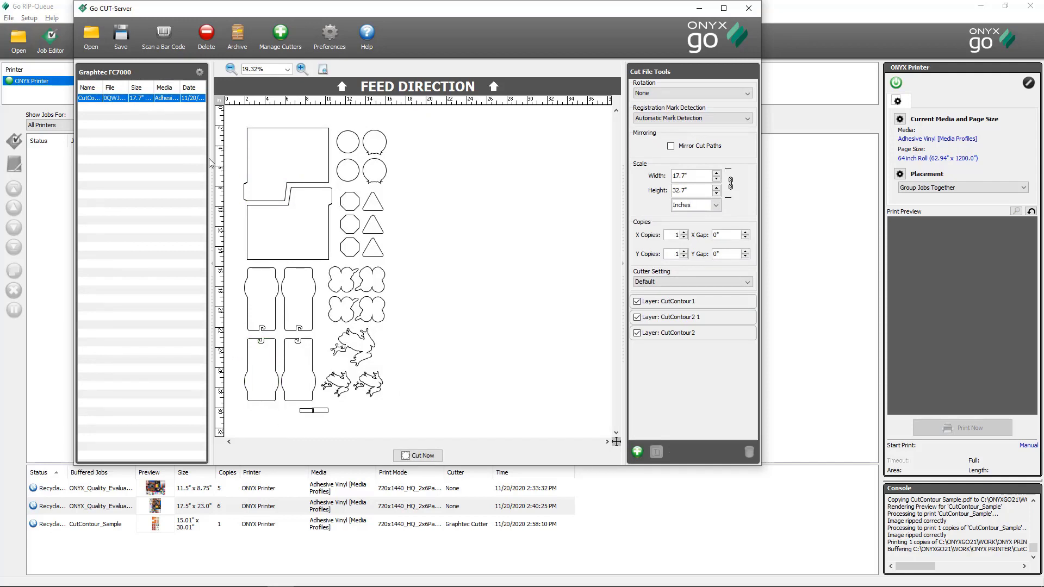
pyautogui.click(200, 73)
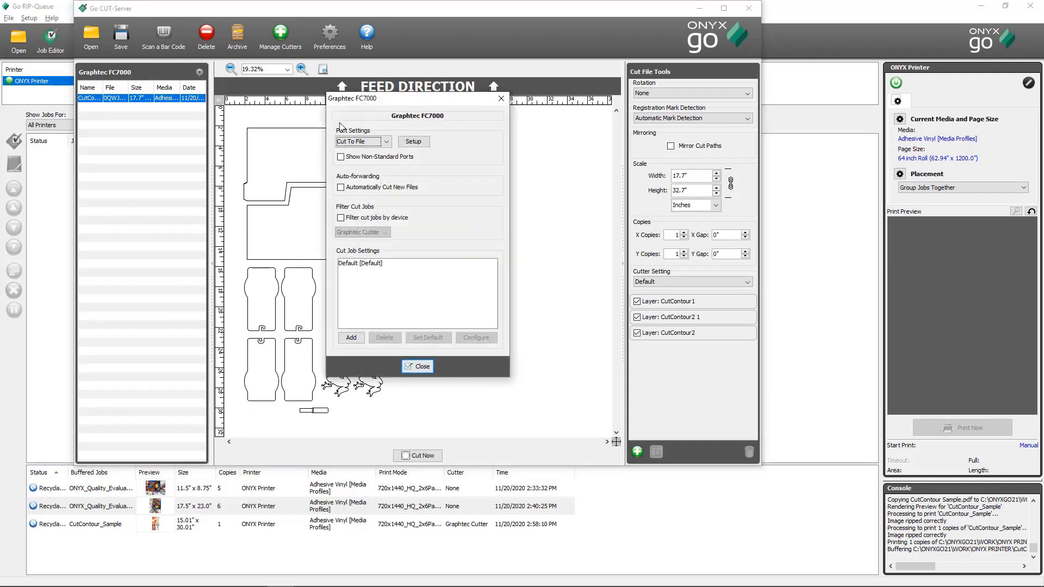
pyautogui.click(387, 143)
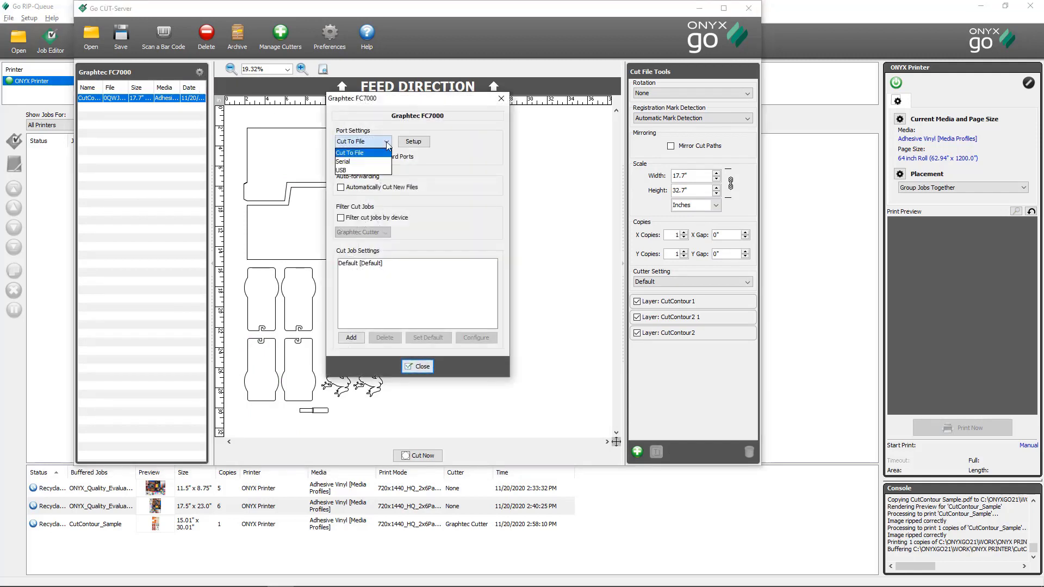
pyautogui.click(355, 170)
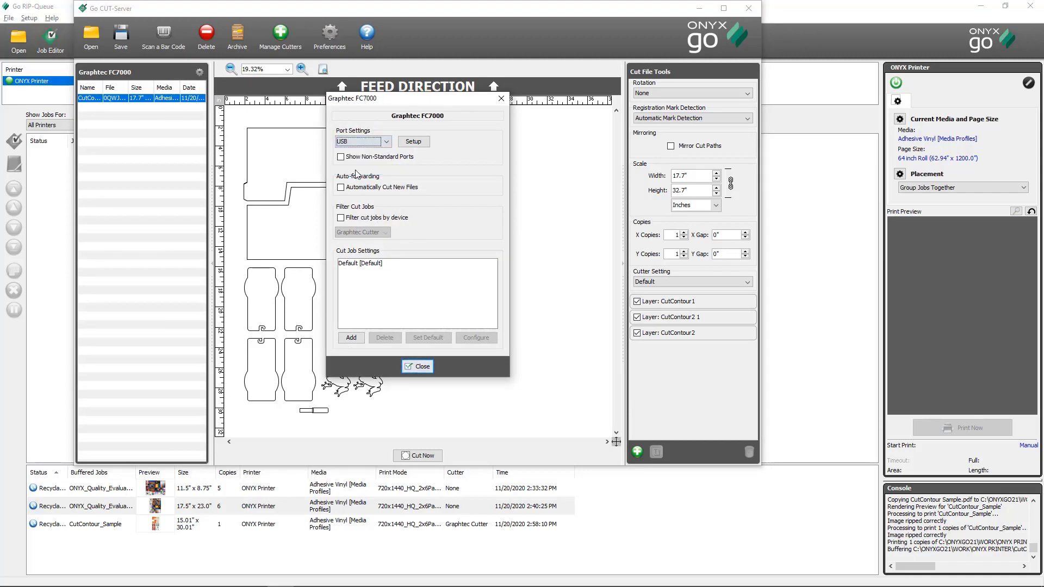
pyautogui.click(420, 367)
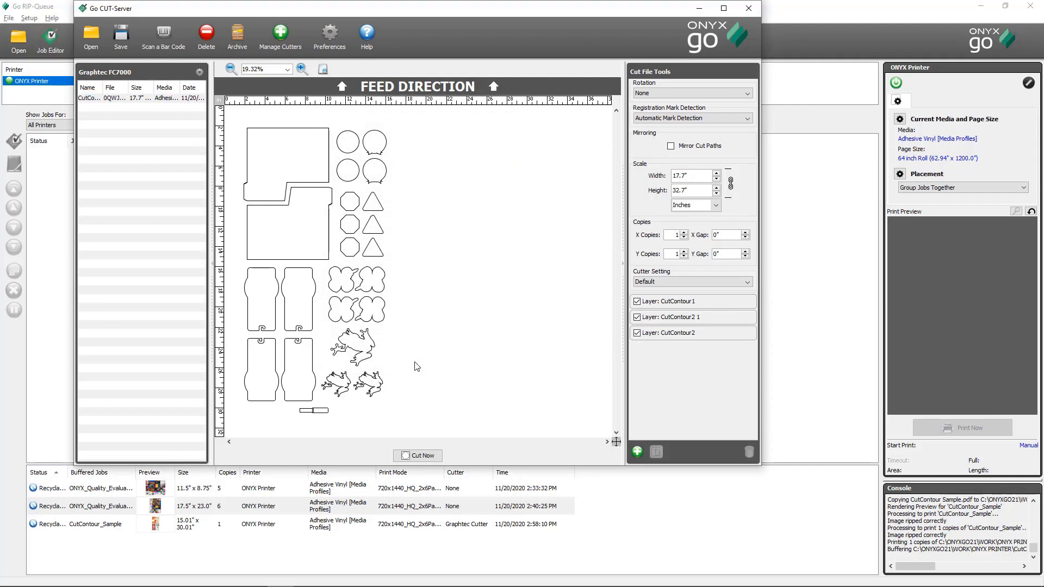
# Step: Select the CutContour job in the Graphtec FC7000 queue and send it to the cutter
pyautogui.click(125, 98)
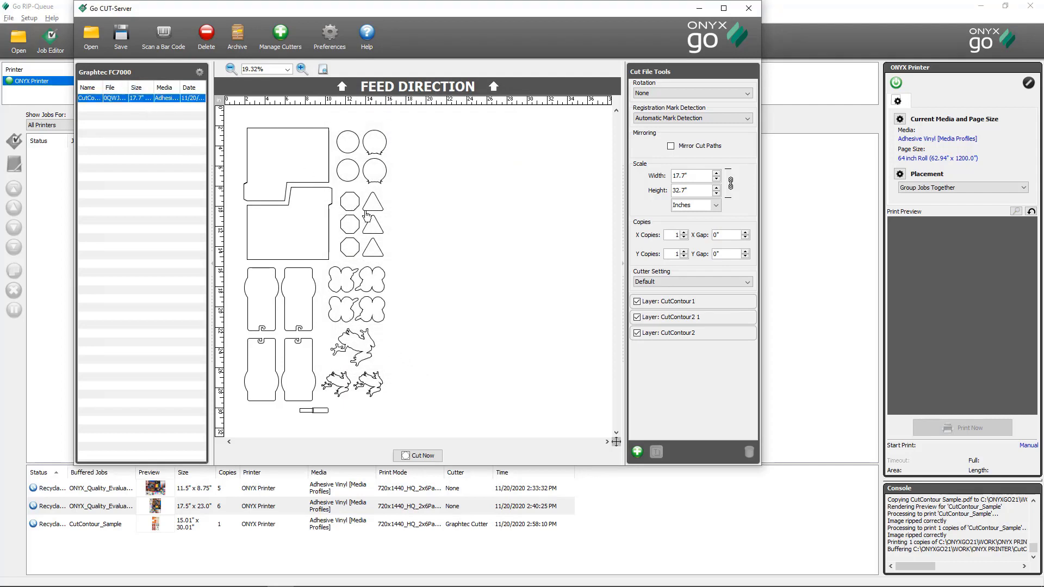
pyautogui.click(433, 455)
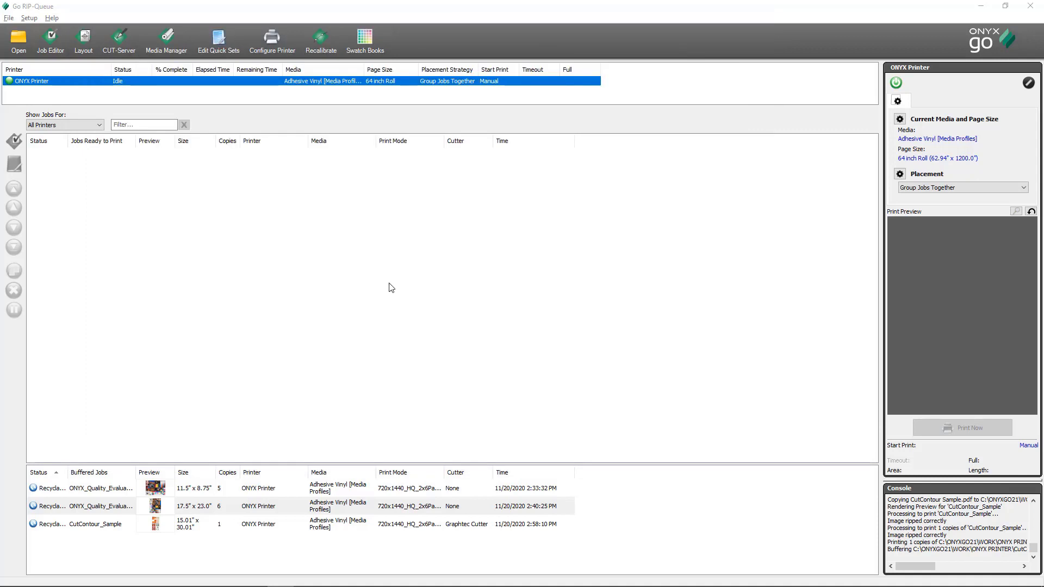